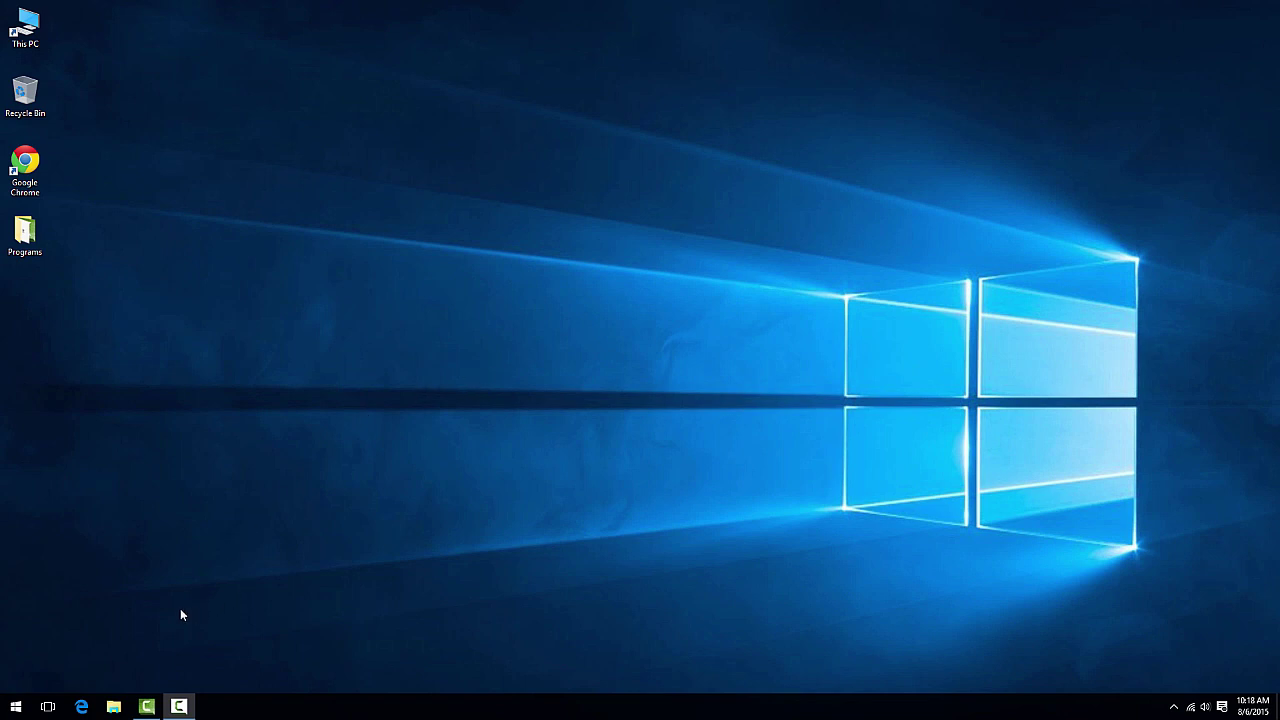
- Open Microsoft Edge and, in its settings, choose the Dark theme and turn on the favorites bar
click(82, 706)
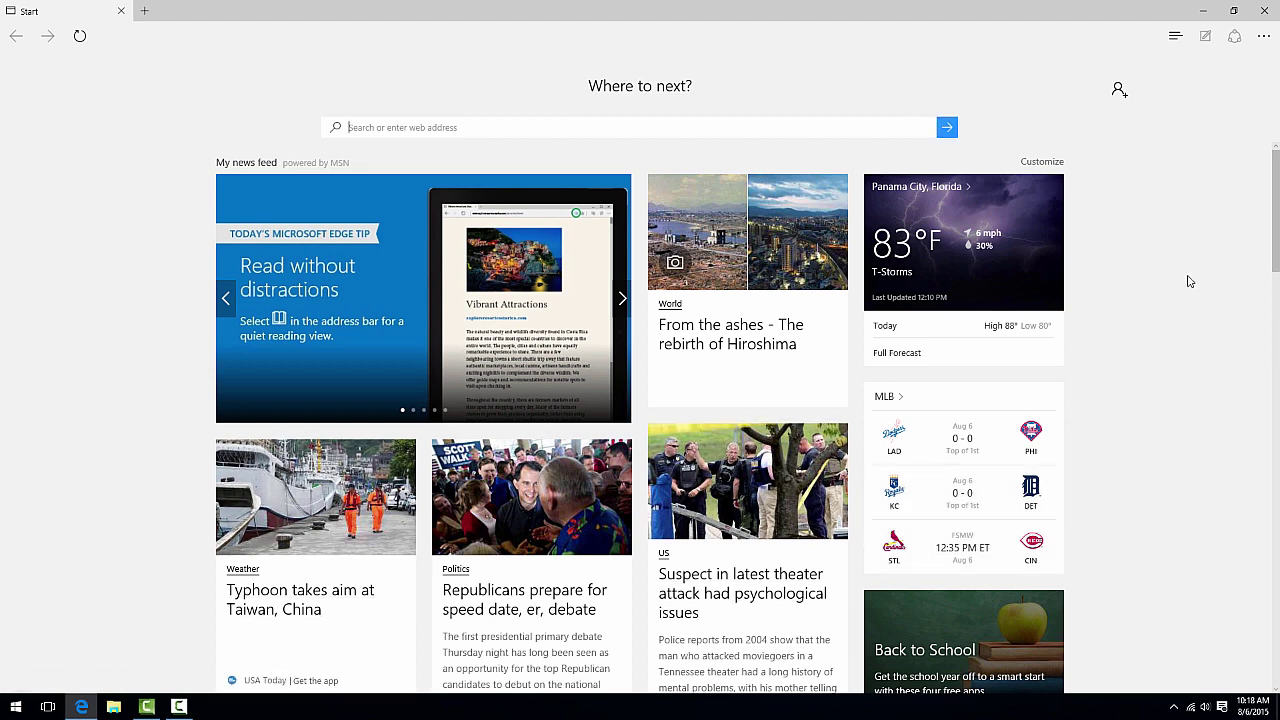
click(1270, 38)
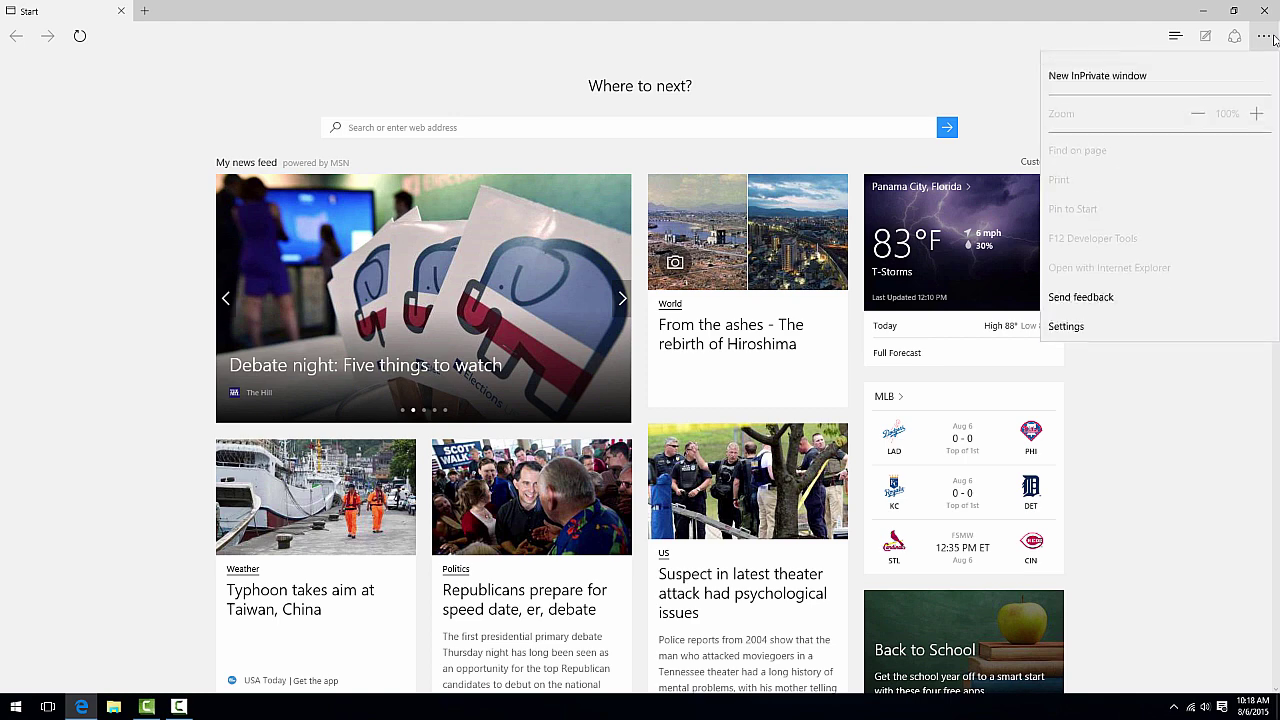
click(1078, 348)
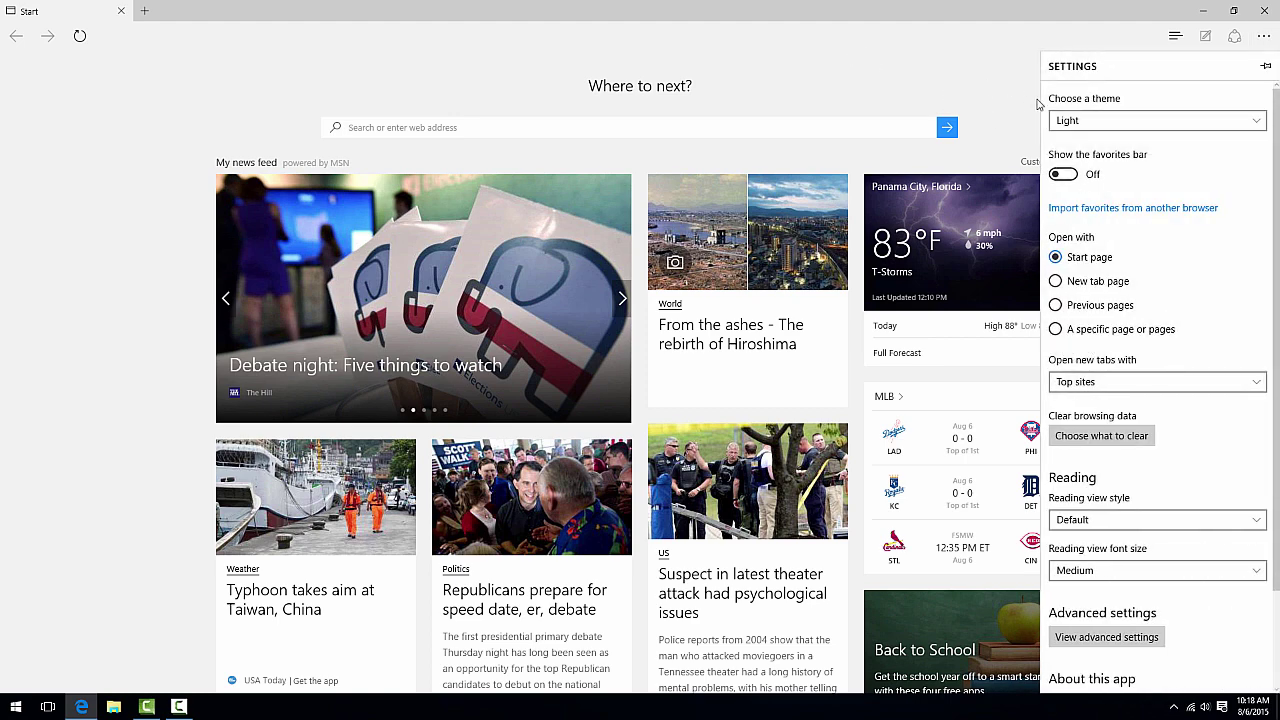
click(1072, 127)
click(1075, 148)
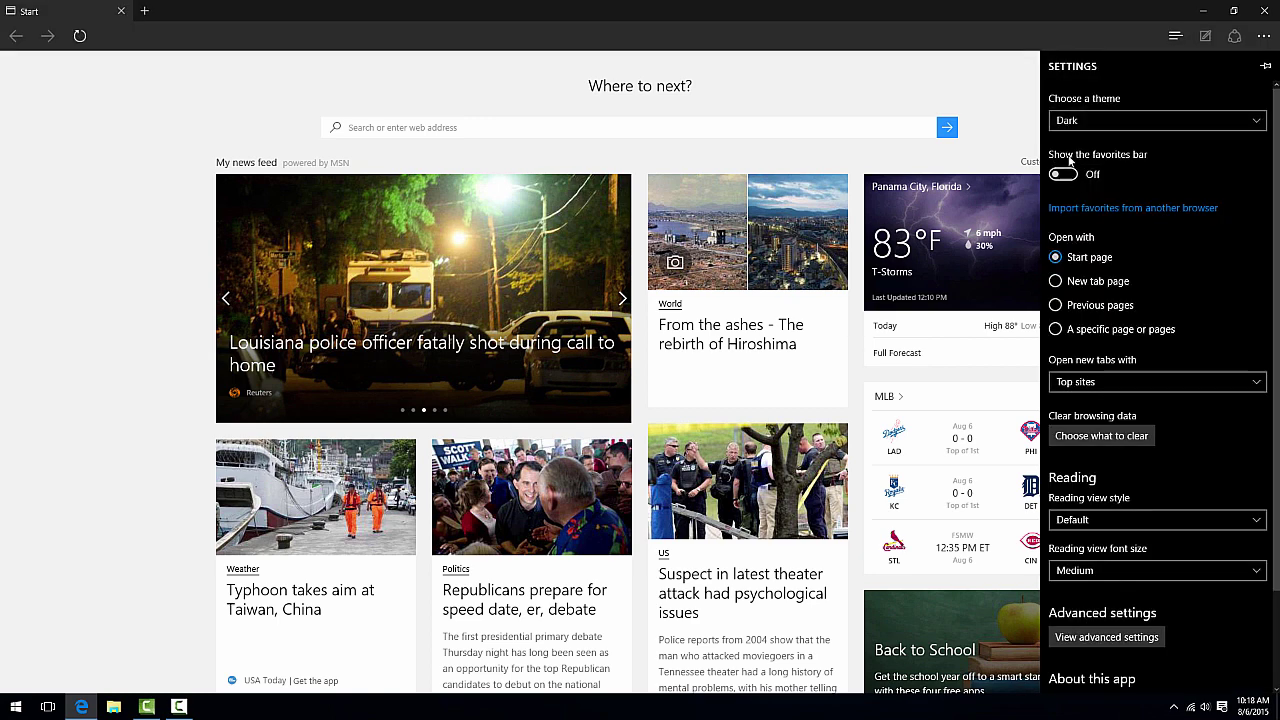
click(1062, 174)
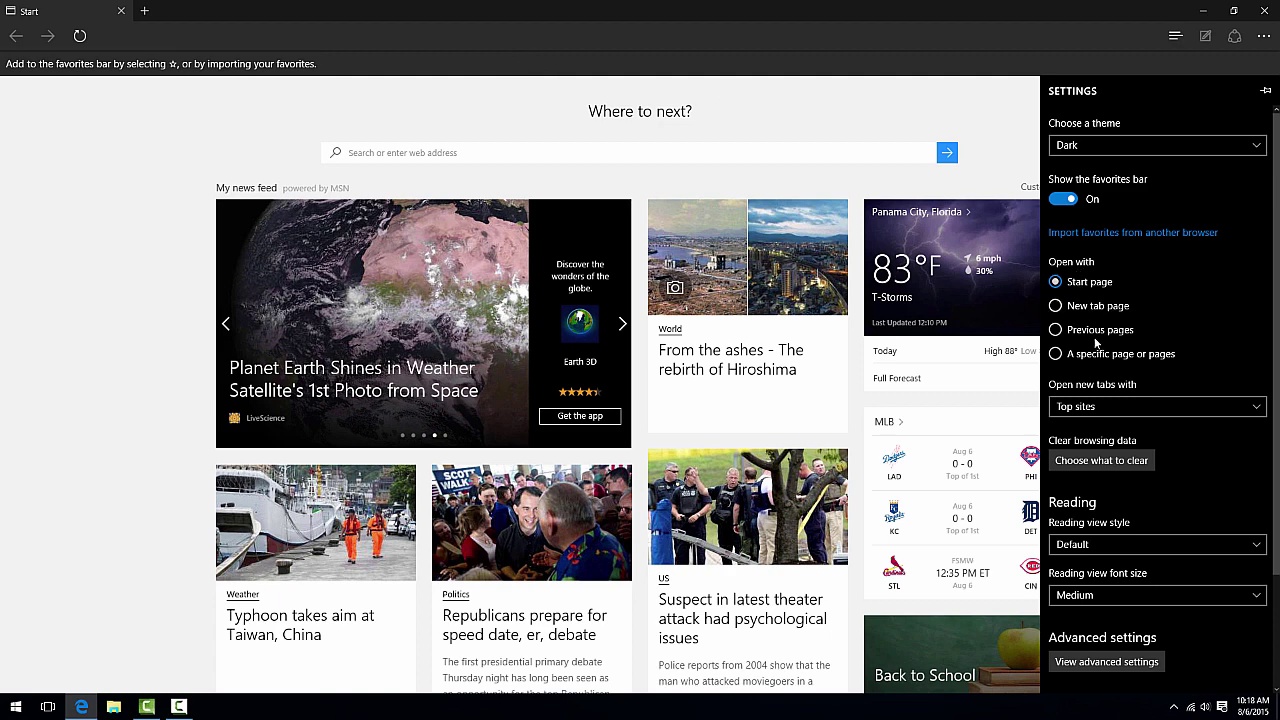
click(1057, 354)
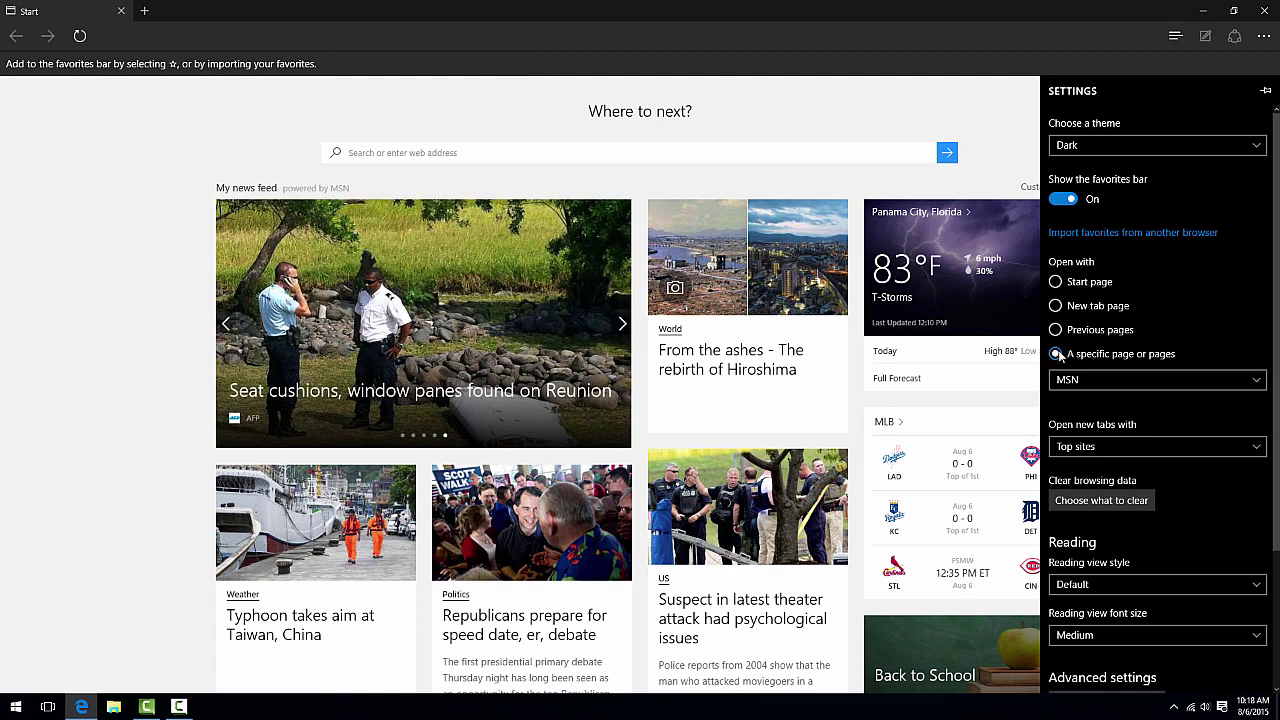
click(1164, 381)
click(1094, 439)
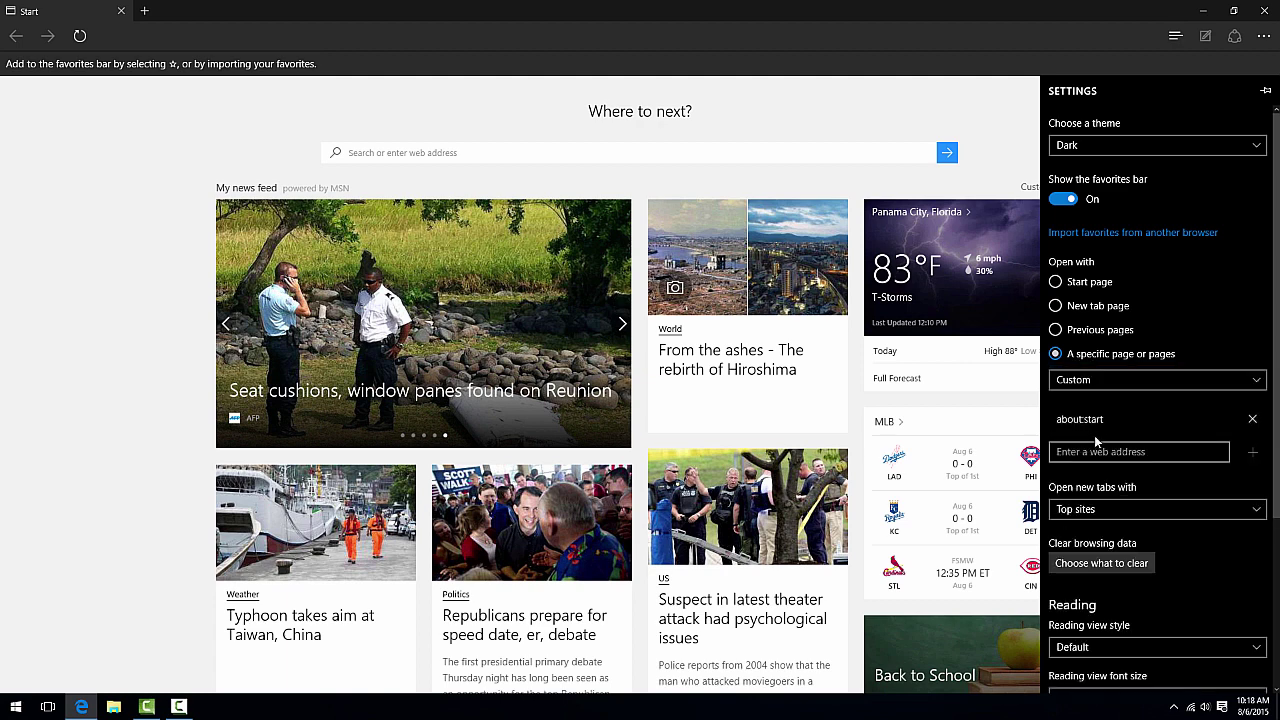
click(1116, 419)
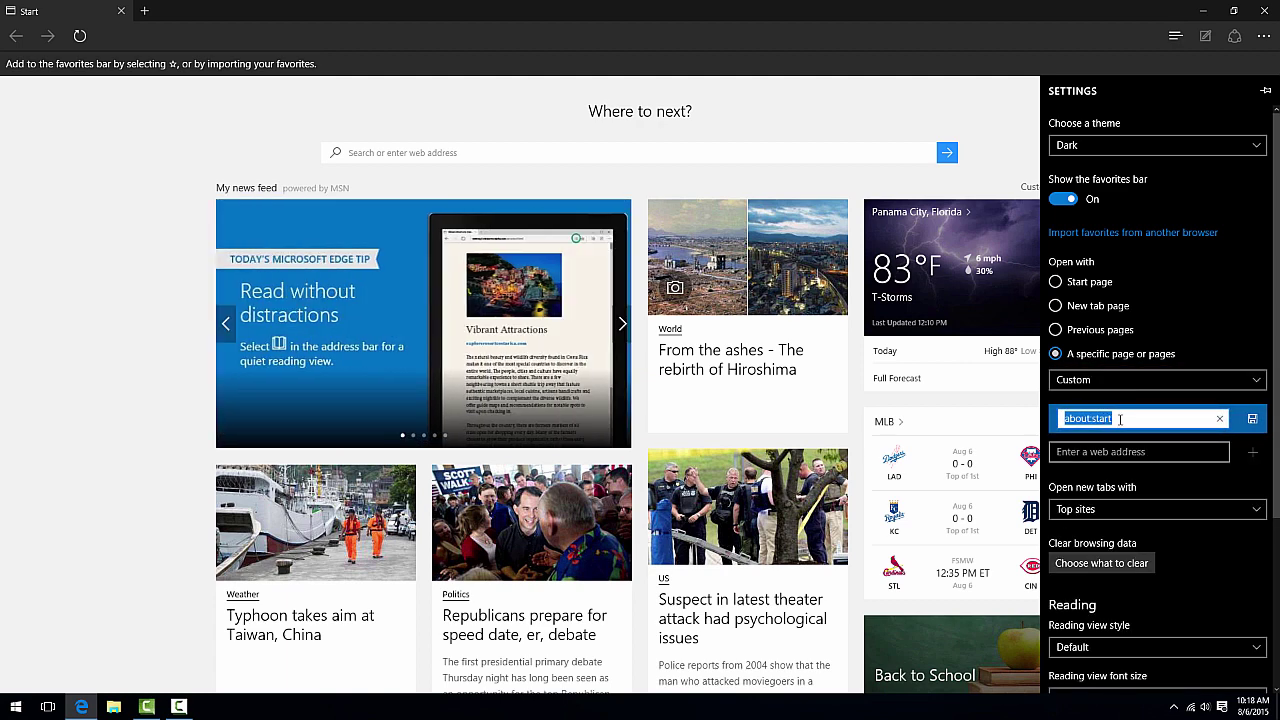
text(www.)
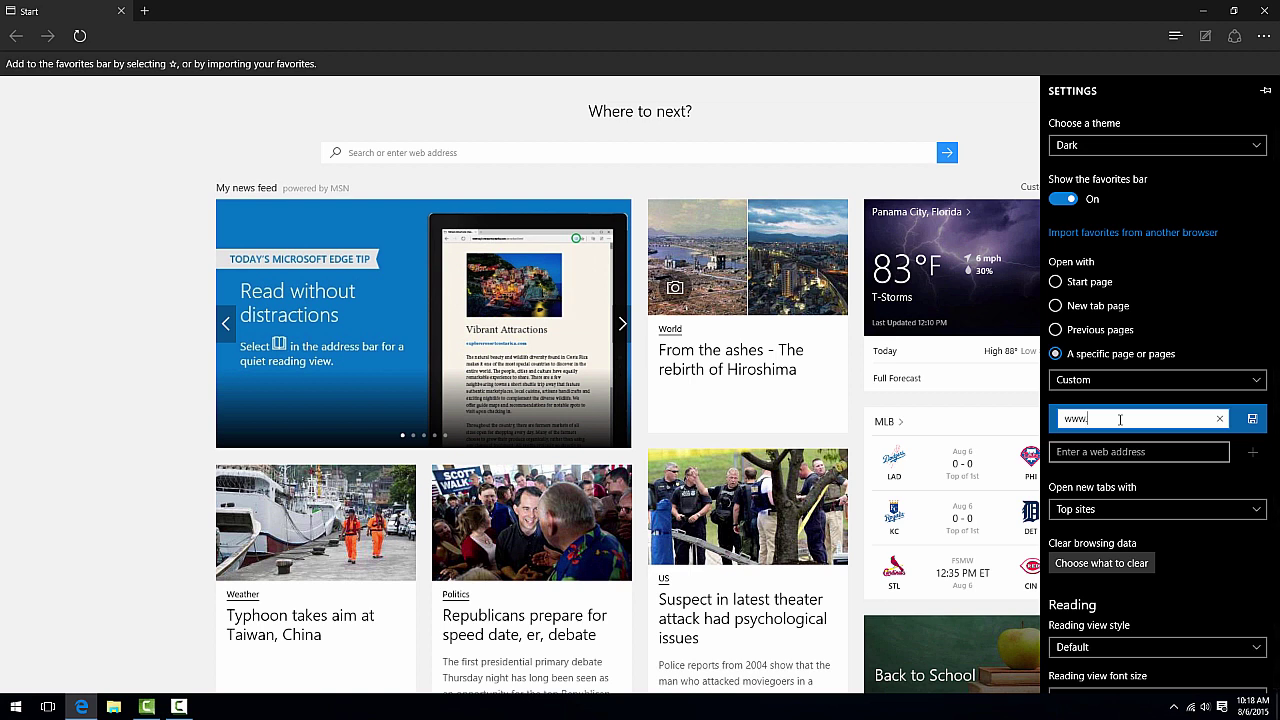
text(yahoo.com)
click(1252, 420)
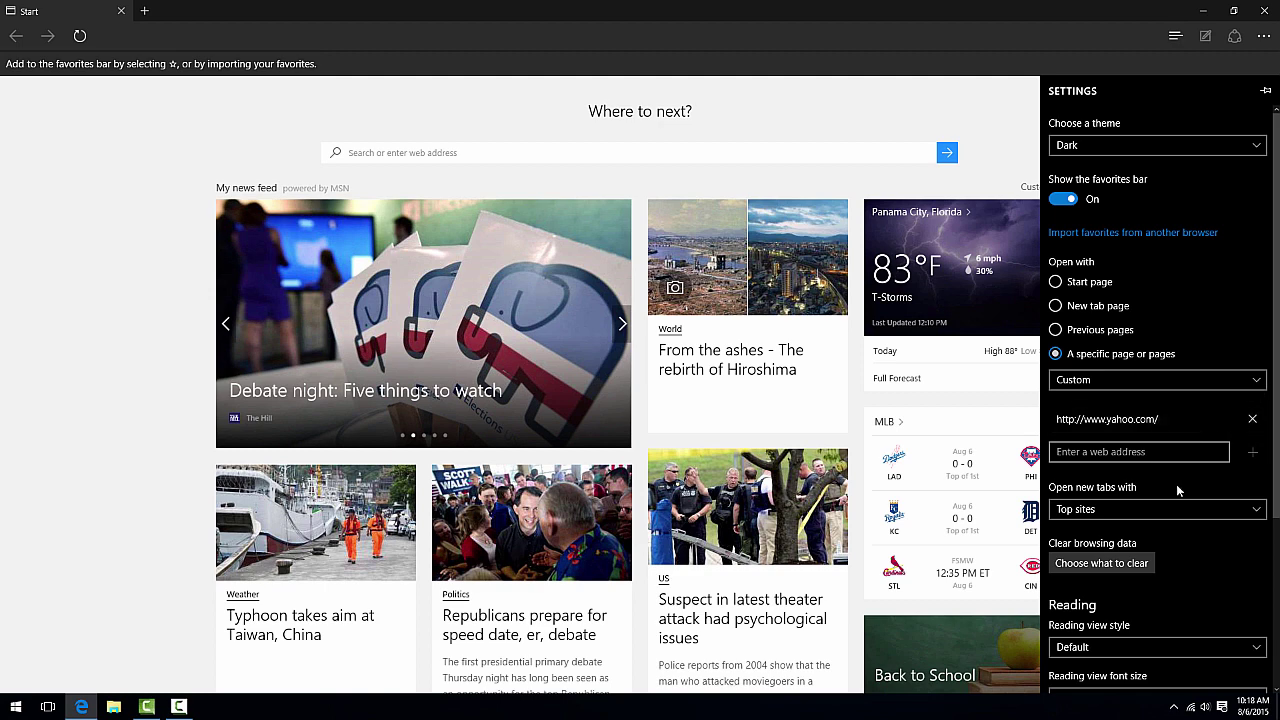
- Check the setting for what new tabs open with, keeping Top sites
scroll(1176, 487, down, 3)
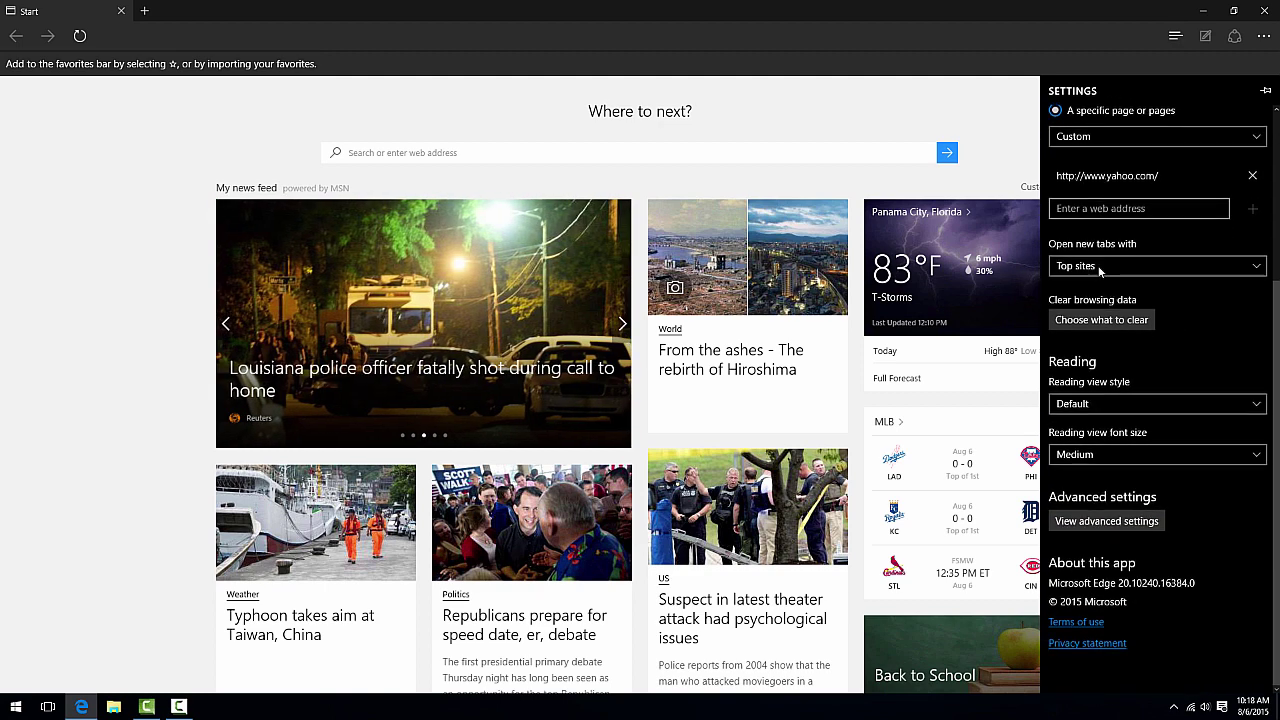
click(1100, 265)
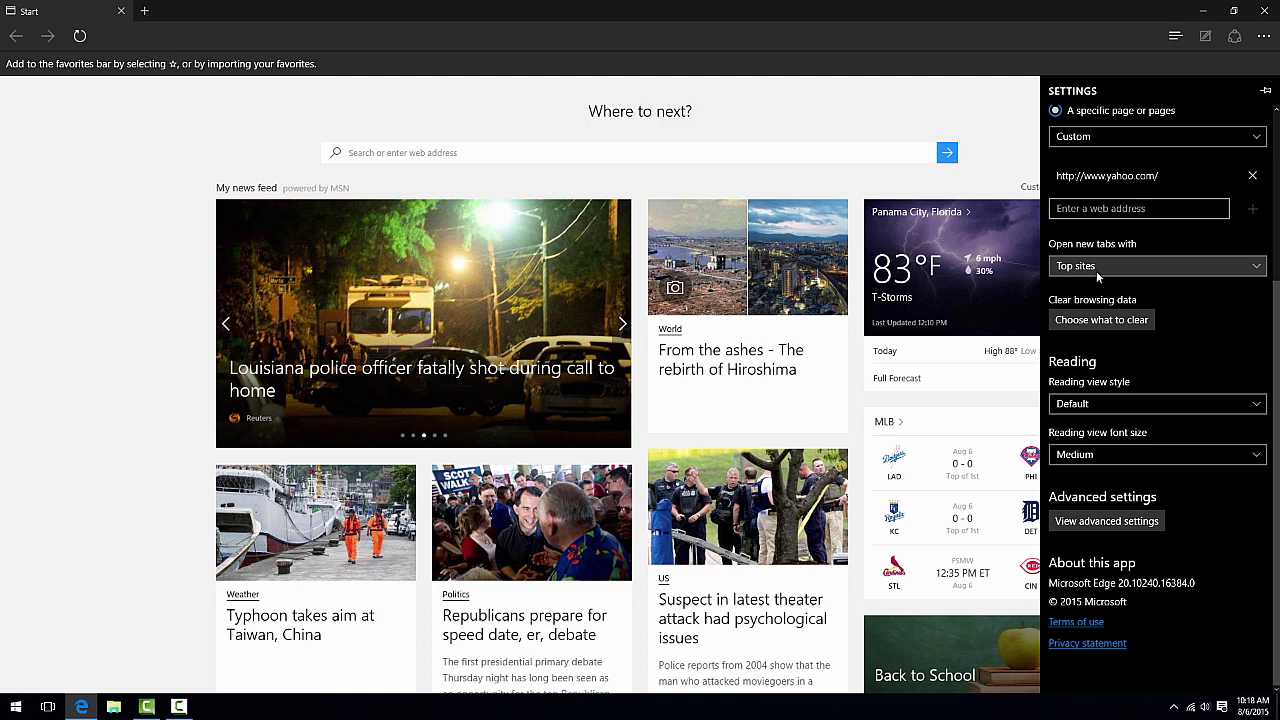
click(1096, 267)
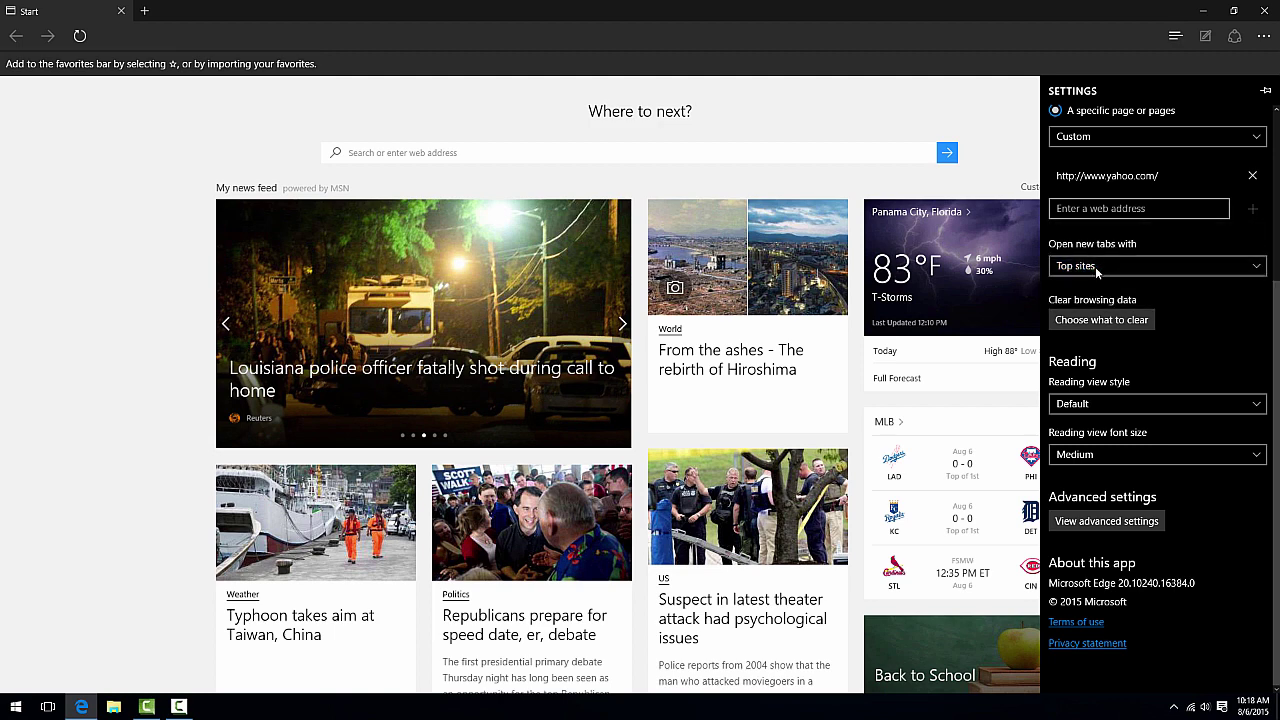
- Open the choices for clearing browsing data and also include Download history, Form data and Passwords
click(1101, 320)
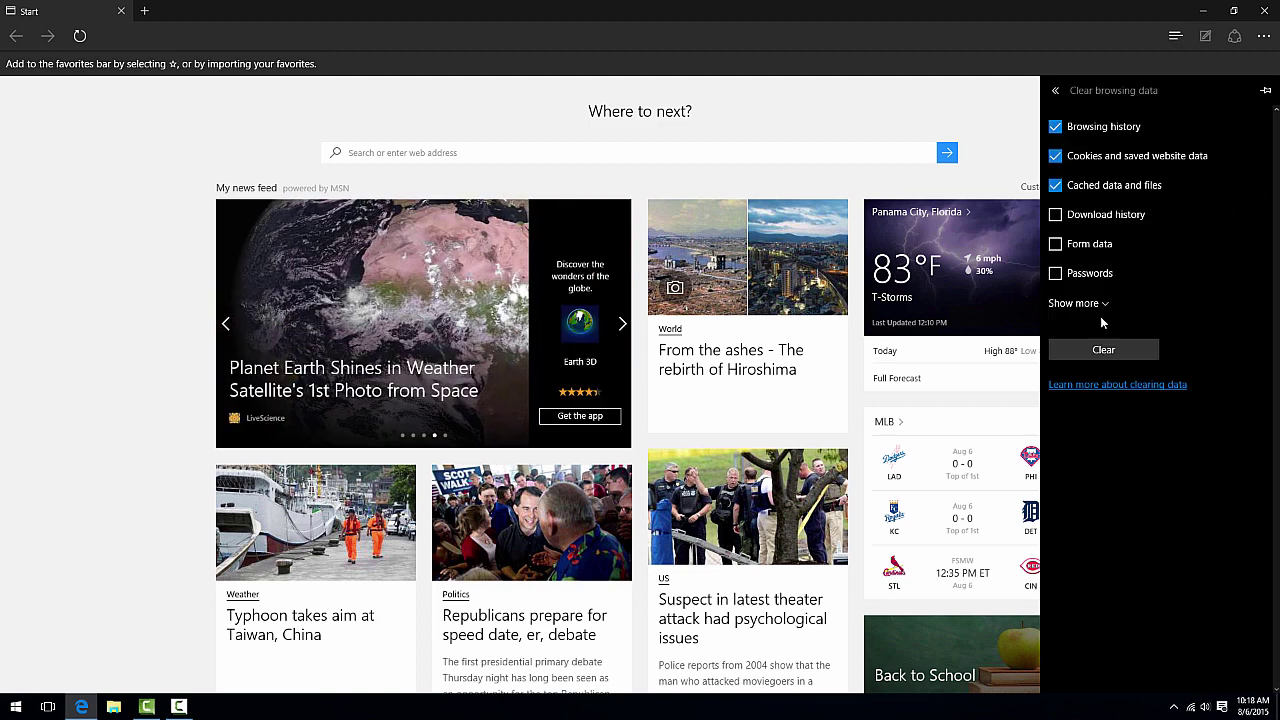
click(1056, 215)
click(1056, 244)
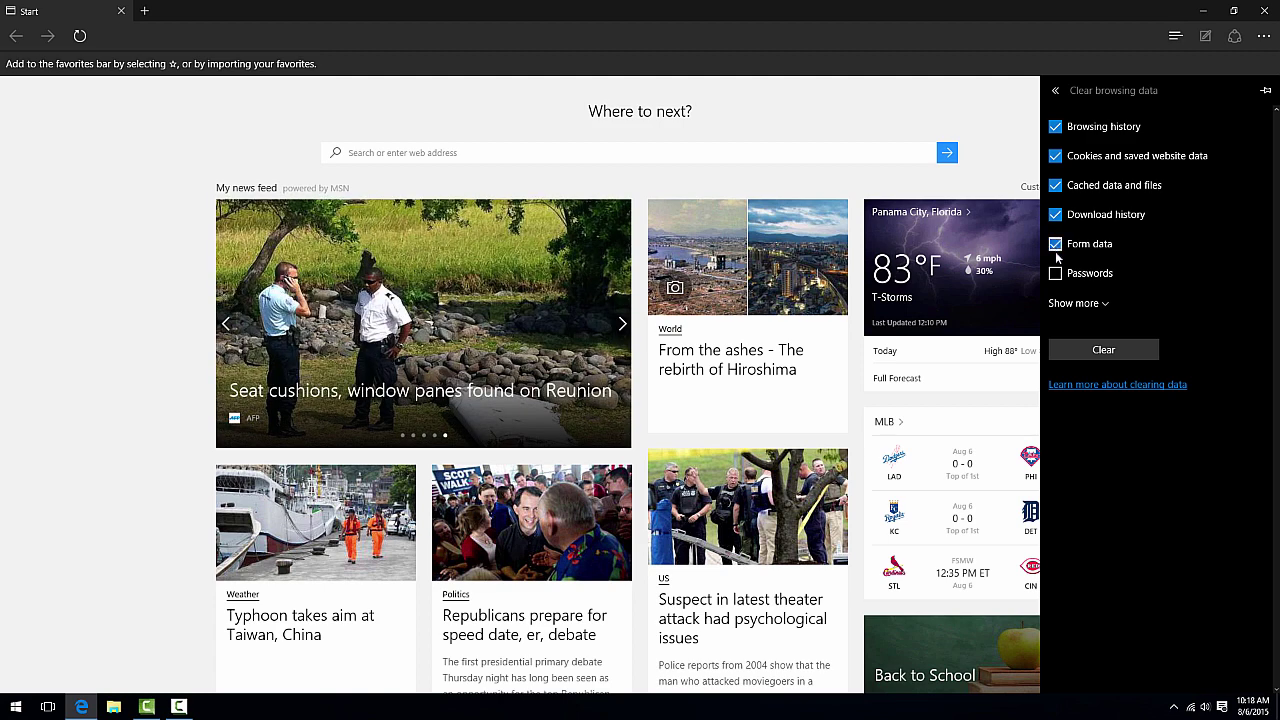
click(1056, 274)
- Add media licenses, pop-up exceptions, and location, full screen and compatibility permissions to the selection, clear the data, and return to the main settings
click(1076, 302)
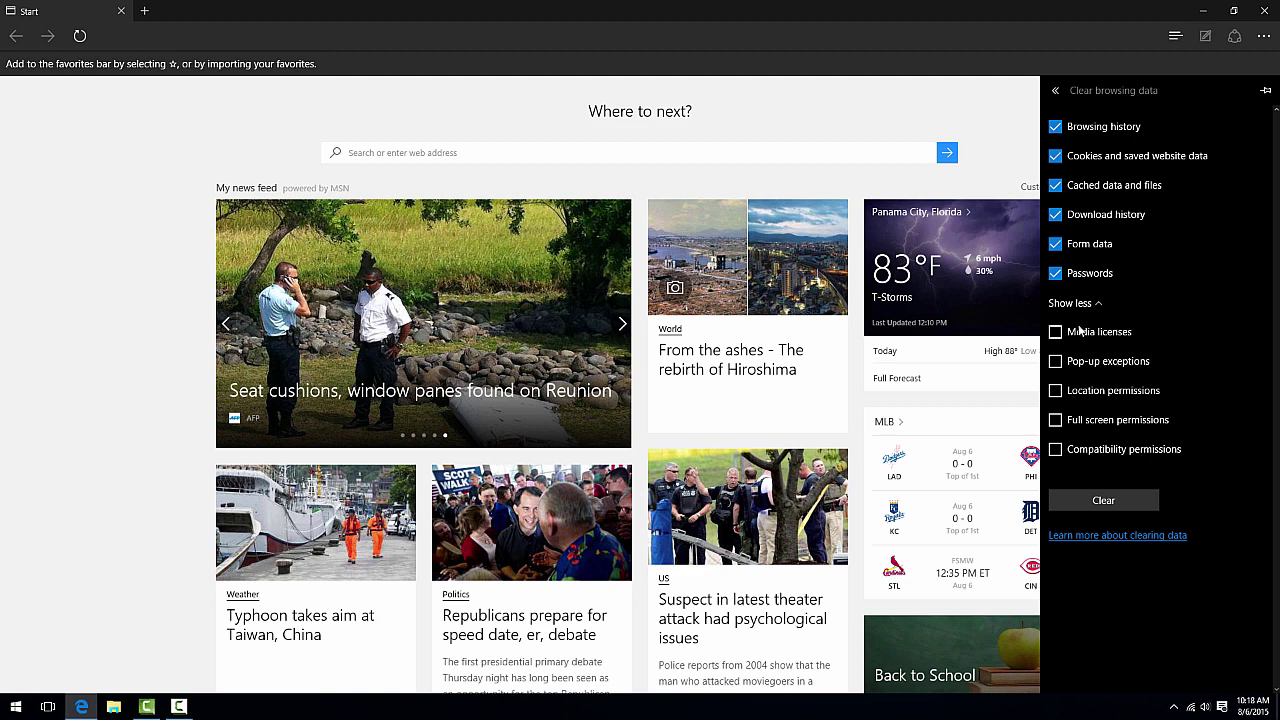
click(1079, 331)
click(1078, 362)
click(1080, 391)
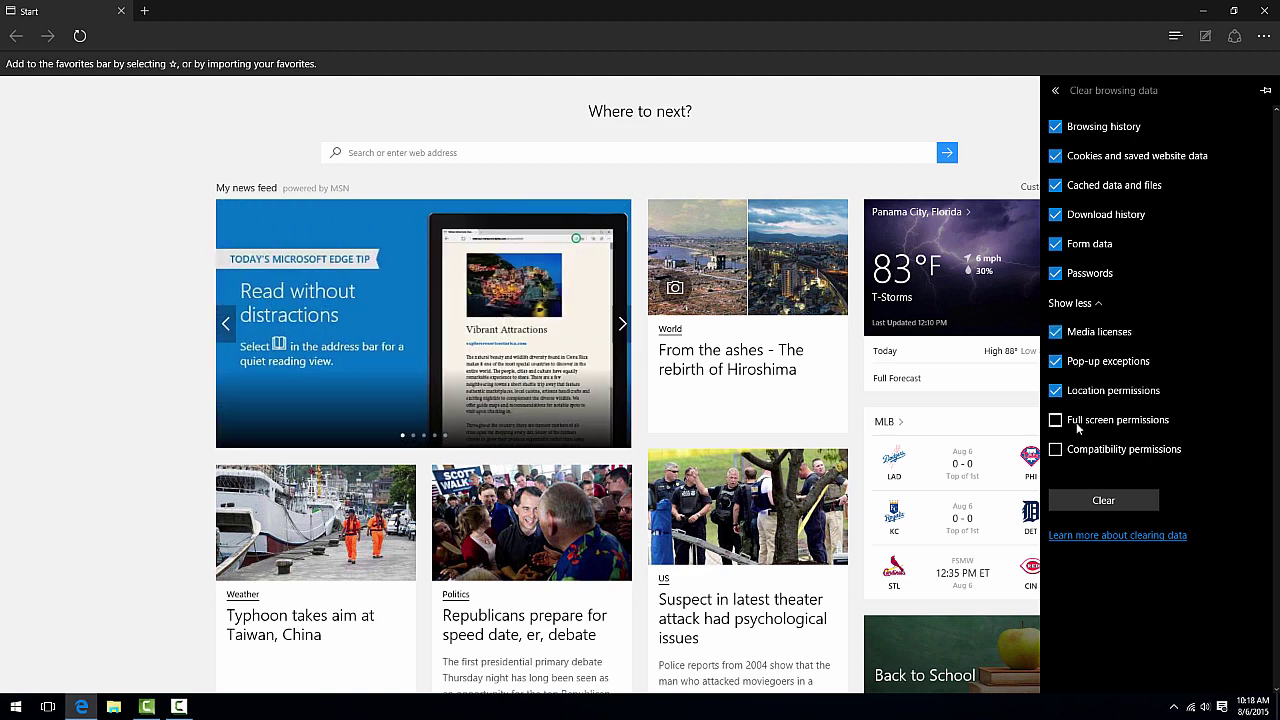
click(1078, 424)
click(1082, 452)
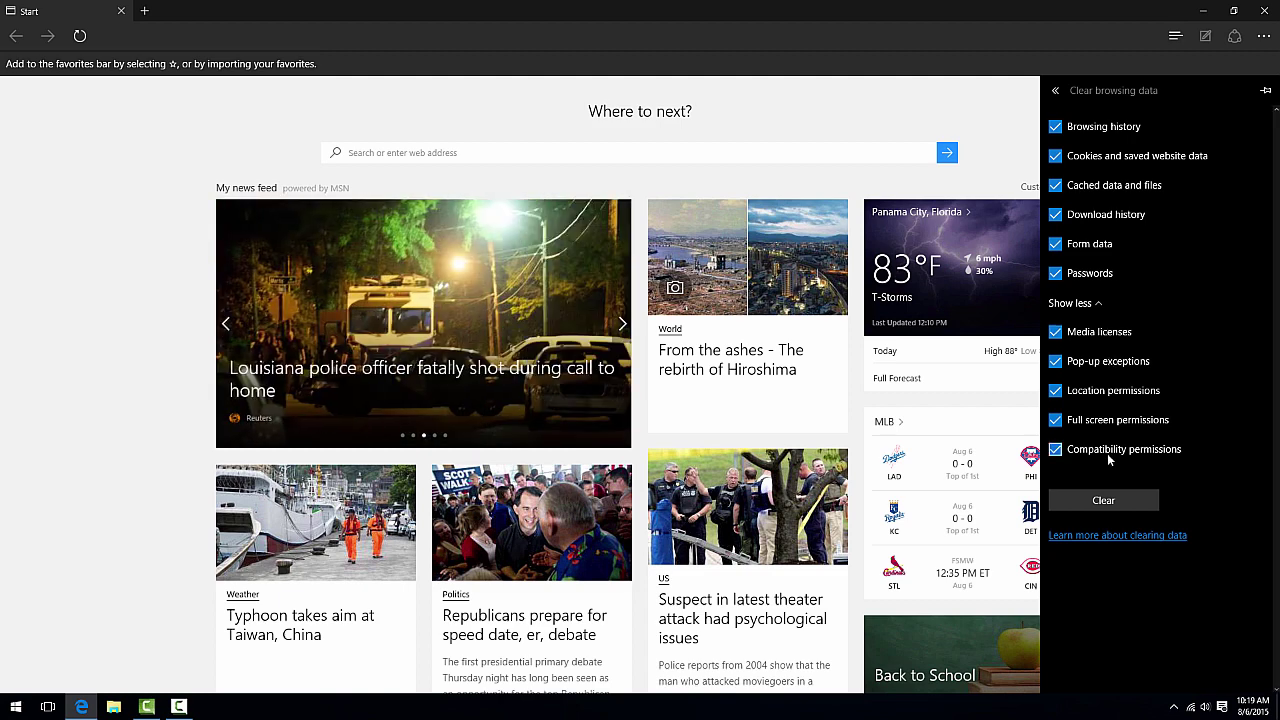
click(1105, 500)
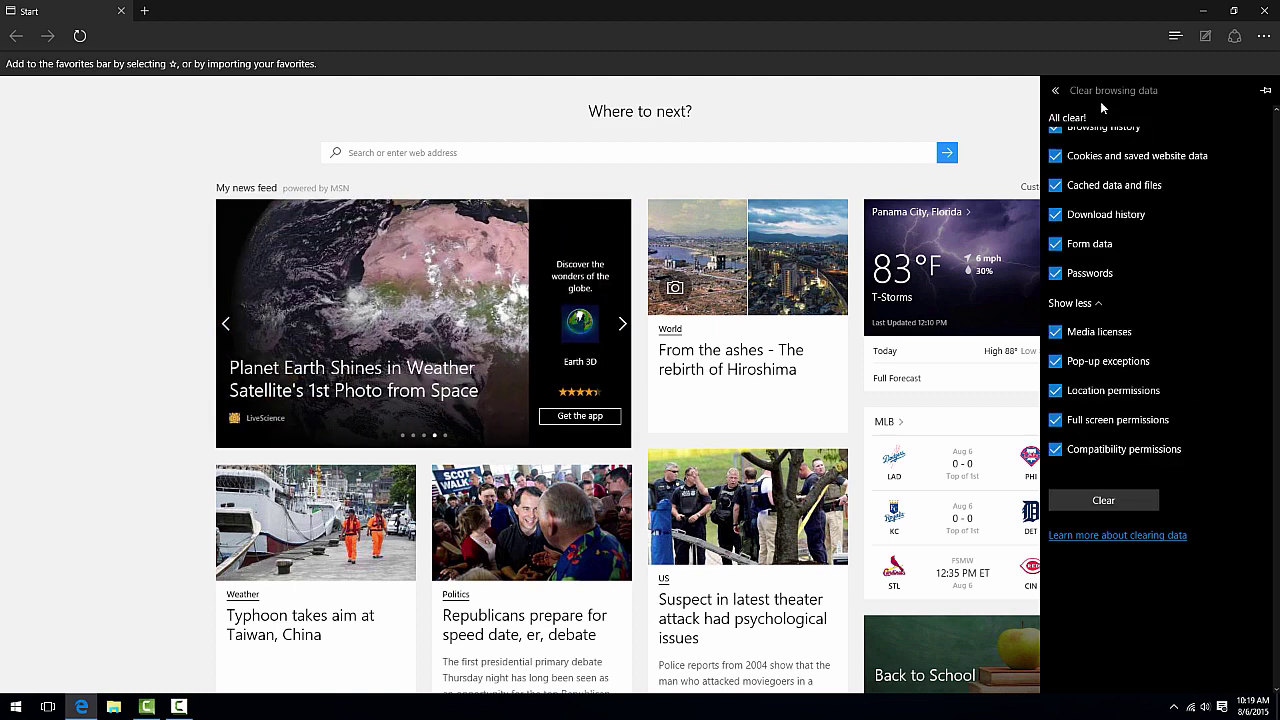
click(1055, 91)
- Set the reading view style to Medium
scroll(1154, 401, down, 4)
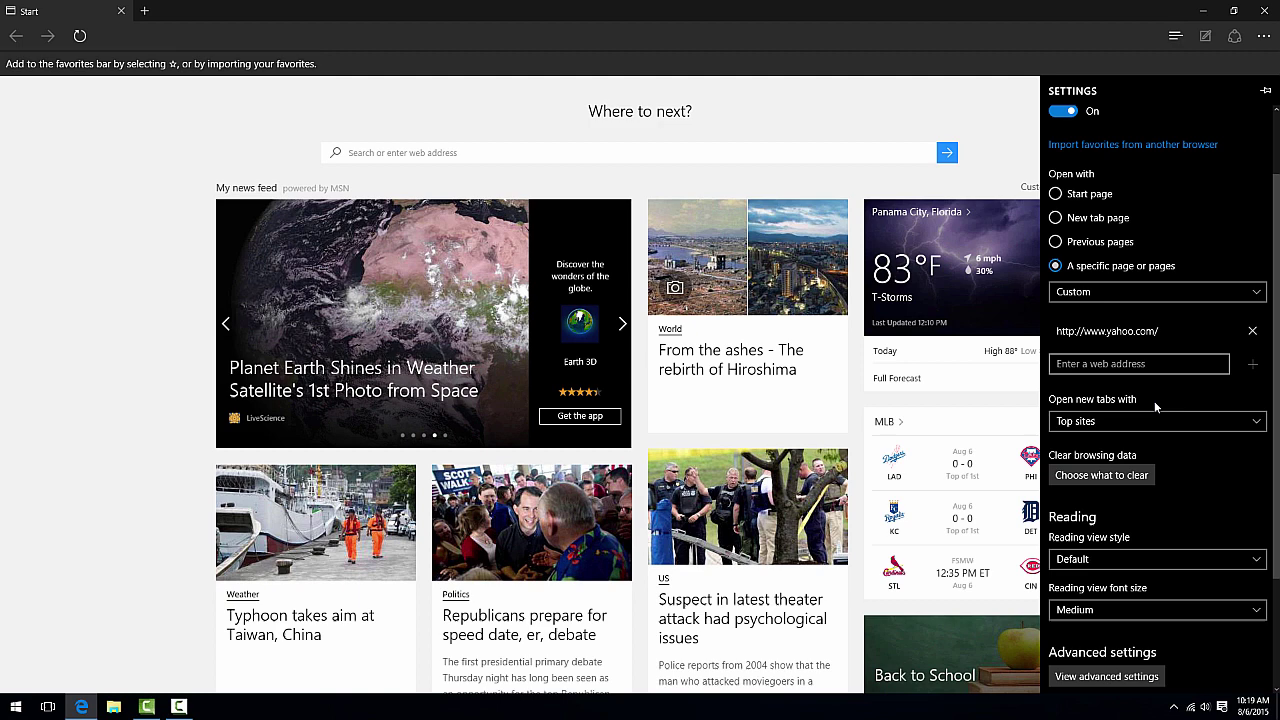
scroll(1154, 401, down, 1)
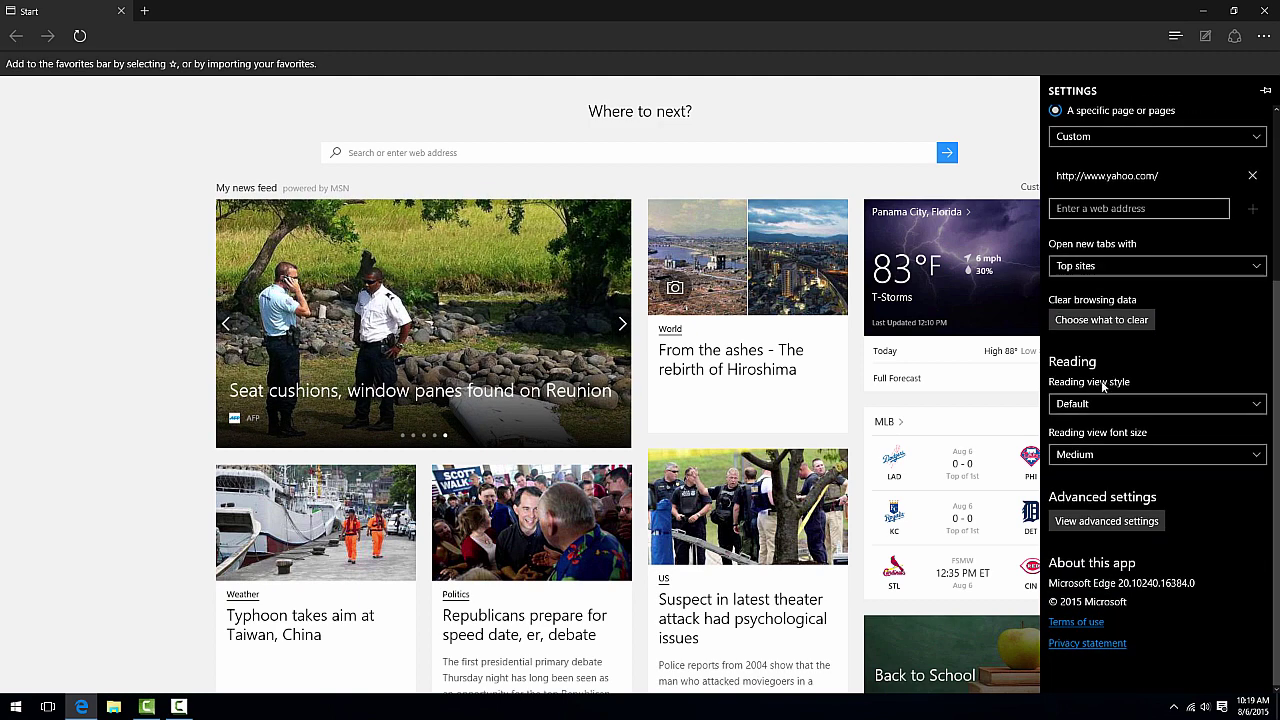
click(1112, 403)
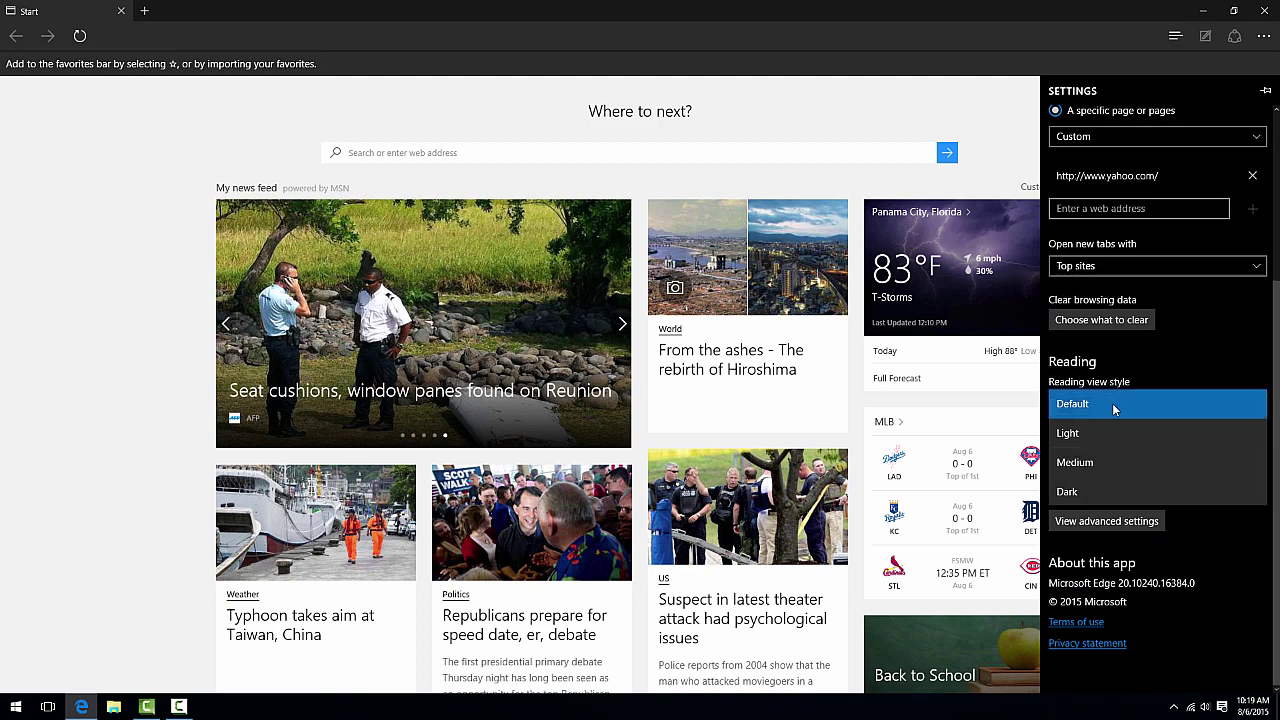
click(1114, 460)
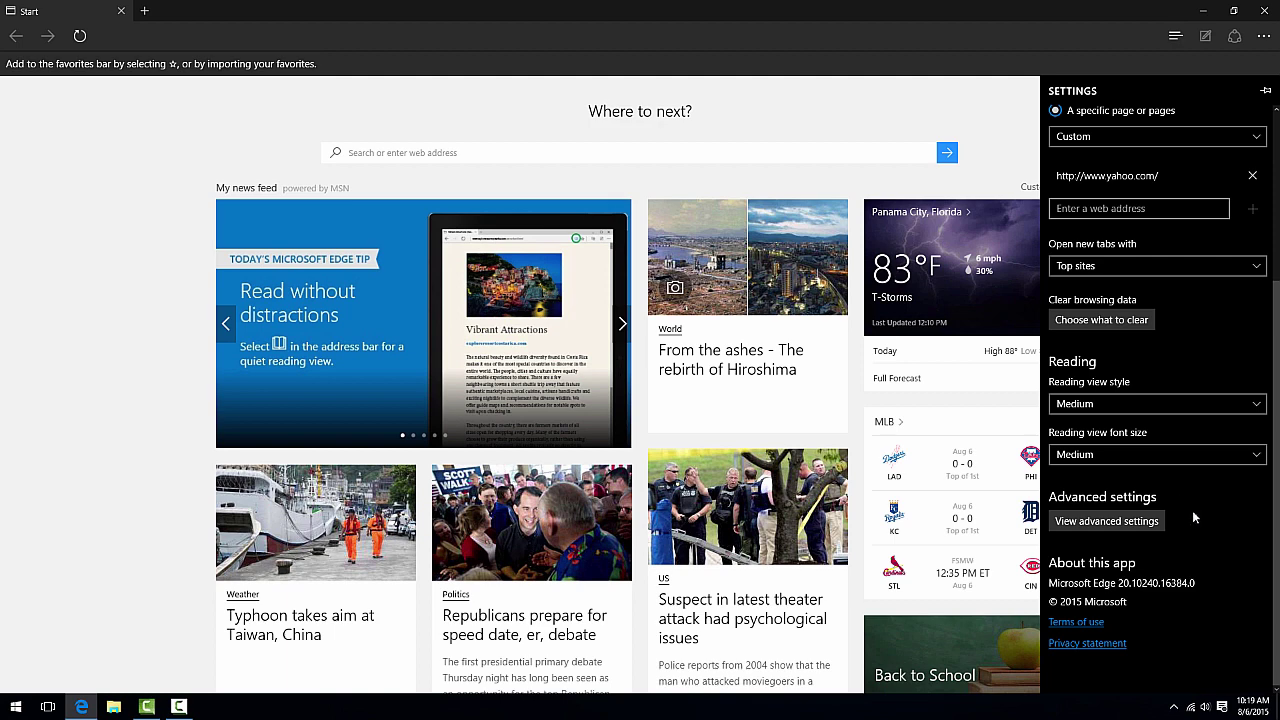
click(1134, 524)
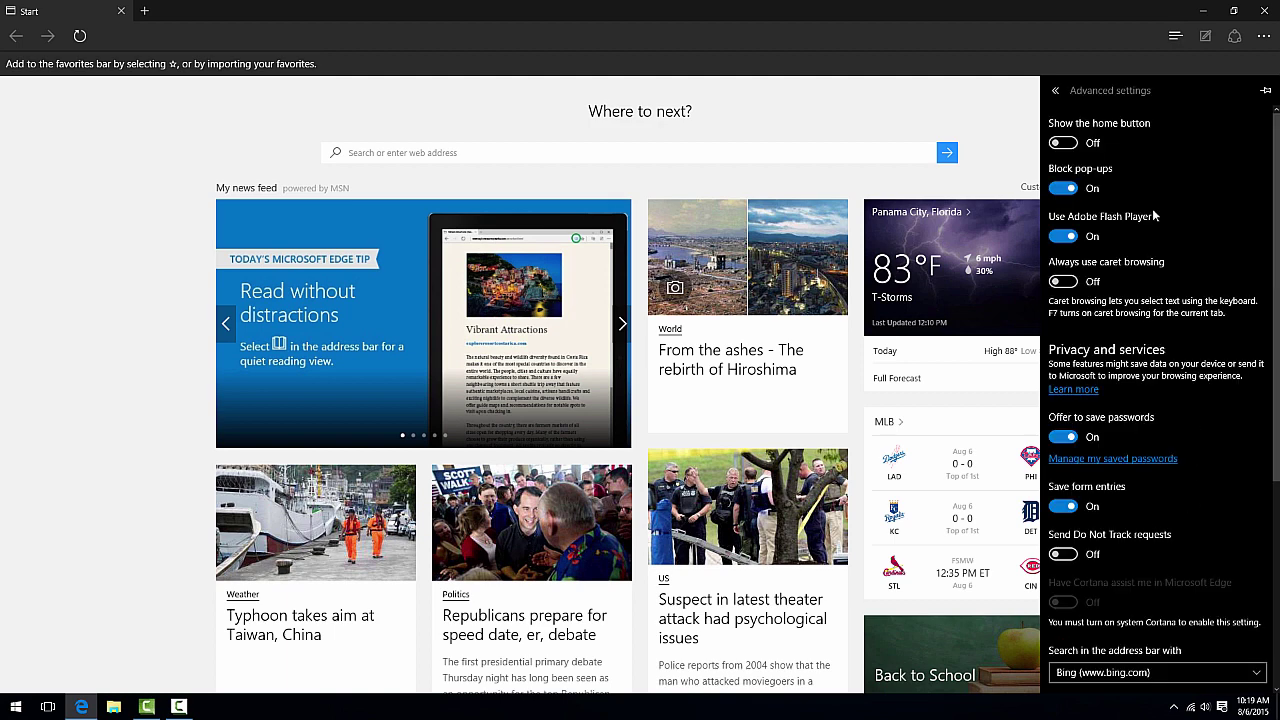
click(1062, 143)
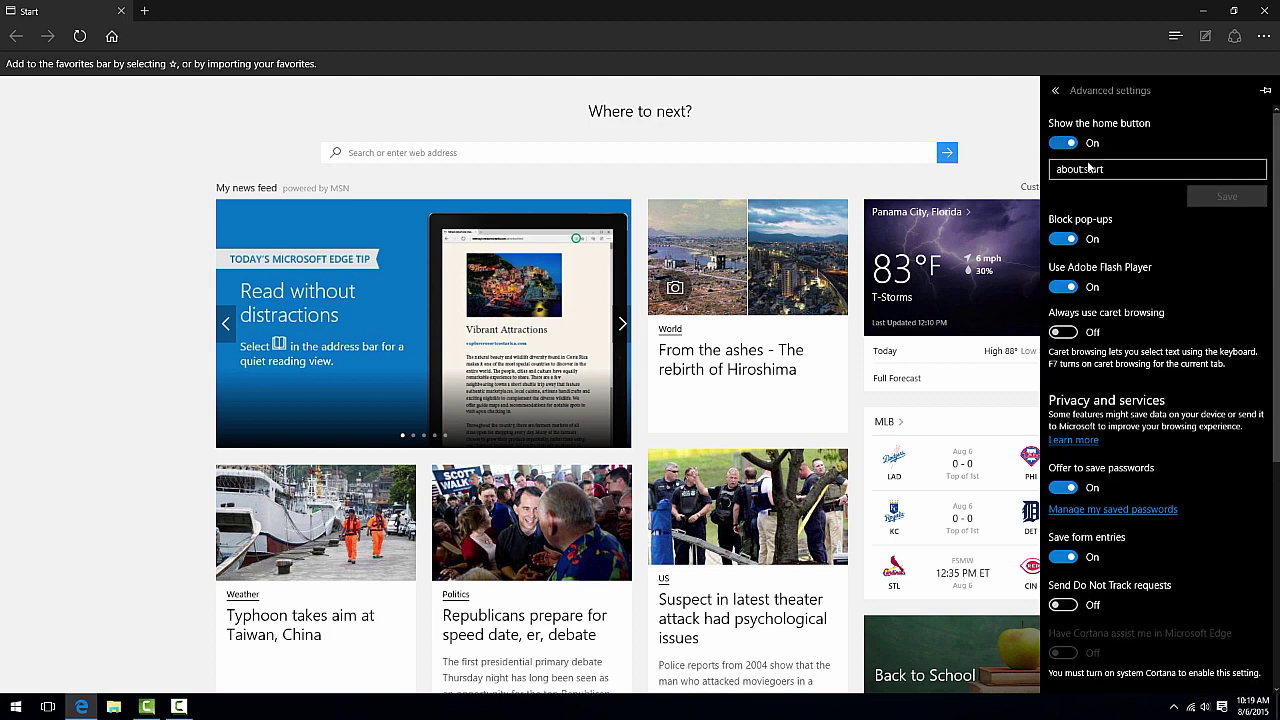
click(1110, 170)
key(BackSpace)
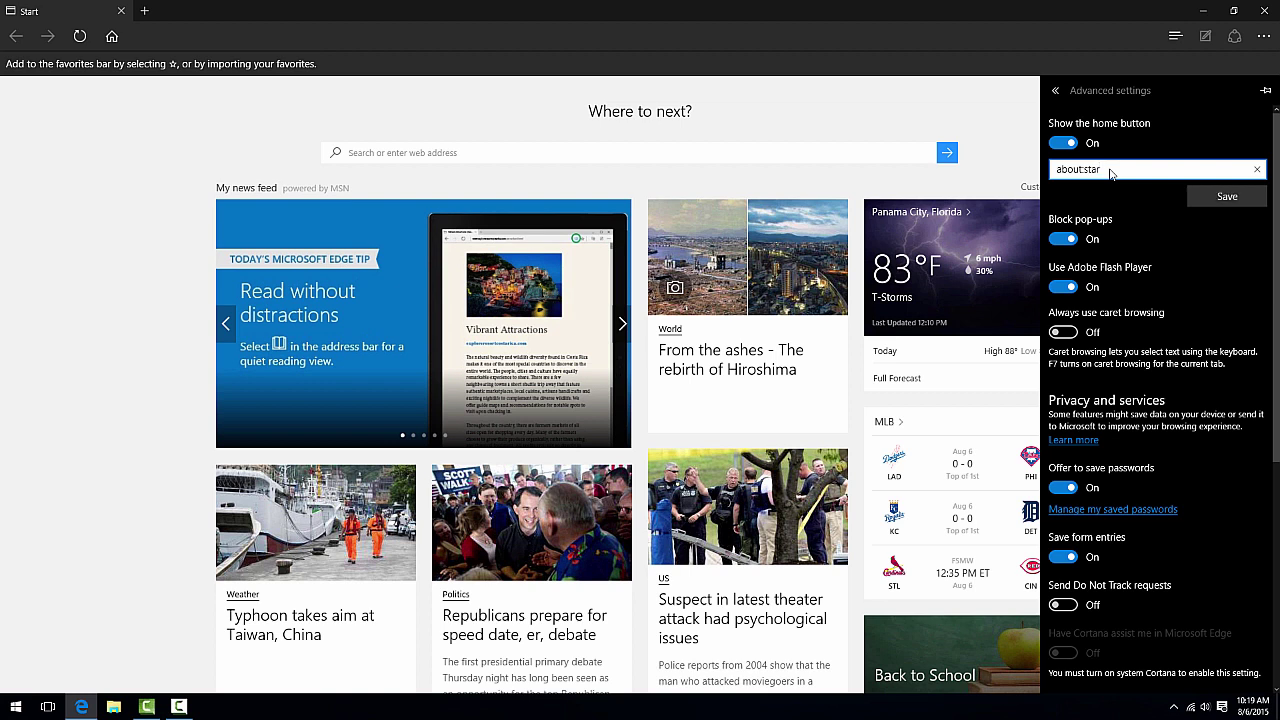
key(BackSpace)
key(BackSpace)
key(BackSpace)
key(BackSpace)
key(BackSpace)
key(BackSpace)
key(BackSpace)
key(BackSpace)
key(BackSpace)
key(BackSpace)
text(www)
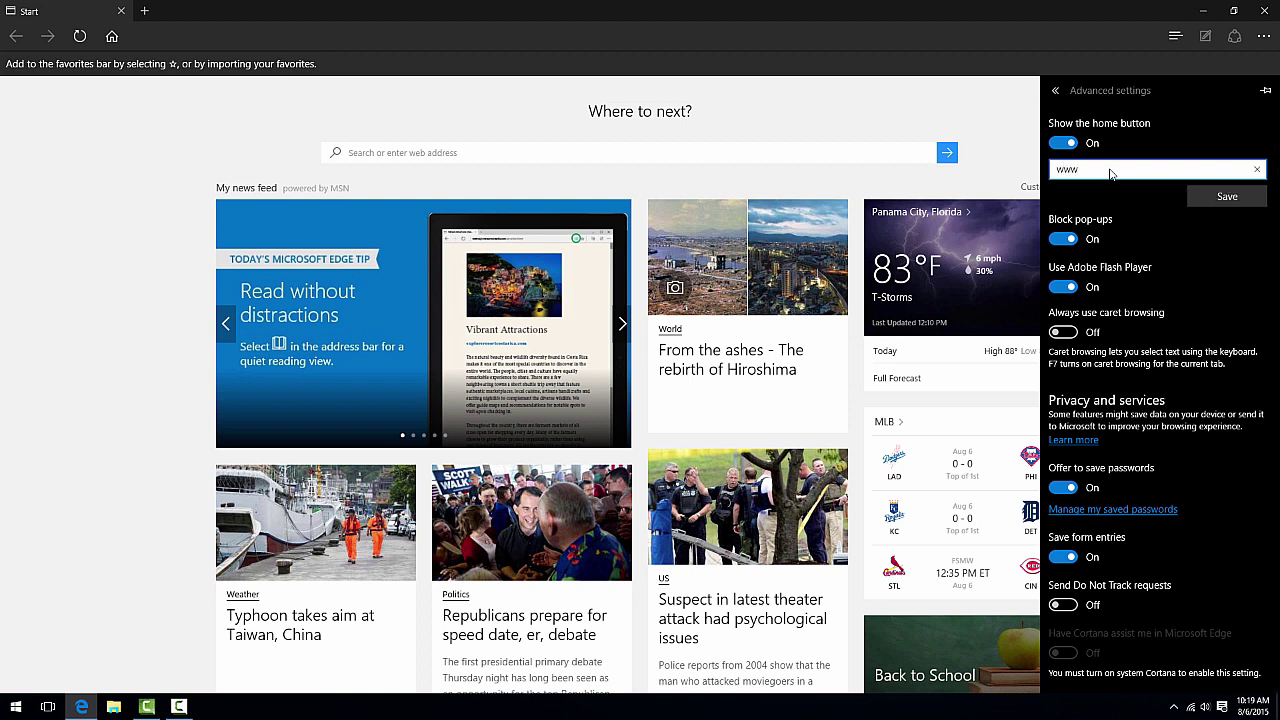
text(.yahoo.ro)
click(1224, 196)
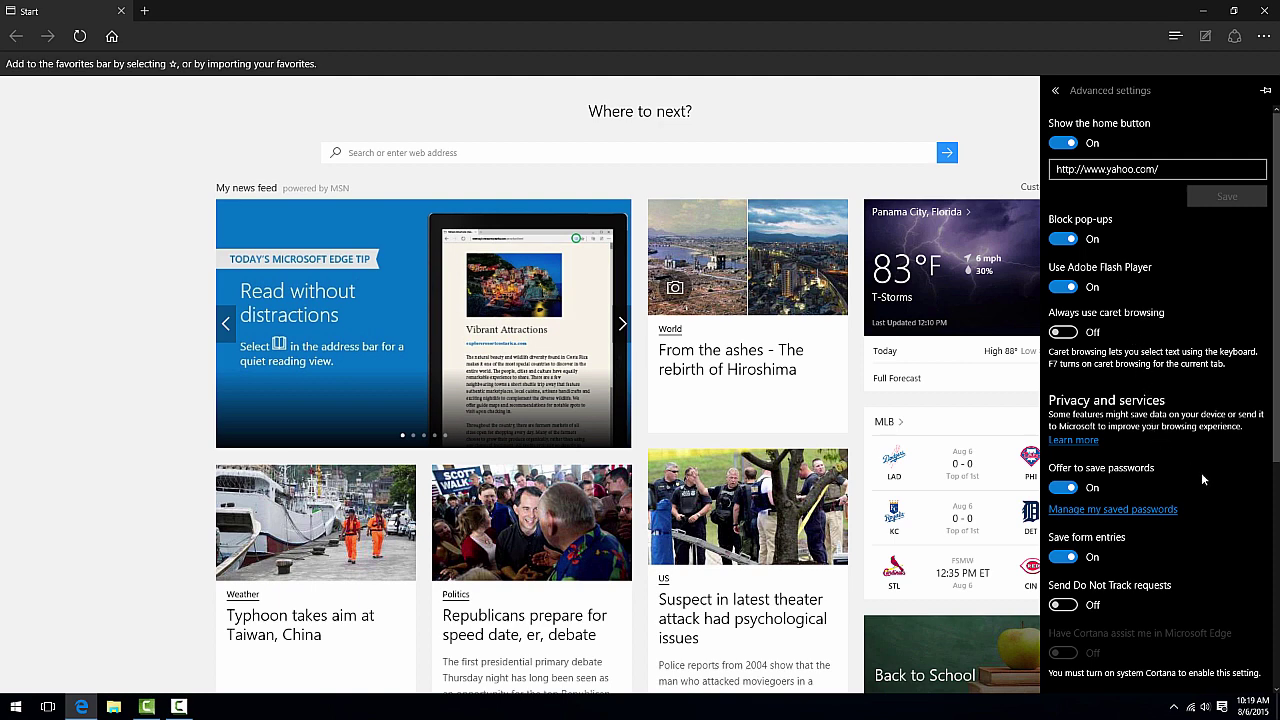
- Turn off the offer to save passwords and the saving of form entries, and turn on Do Not Track requests
scroll(1201, 472, down, 4)
click(1064, 312)
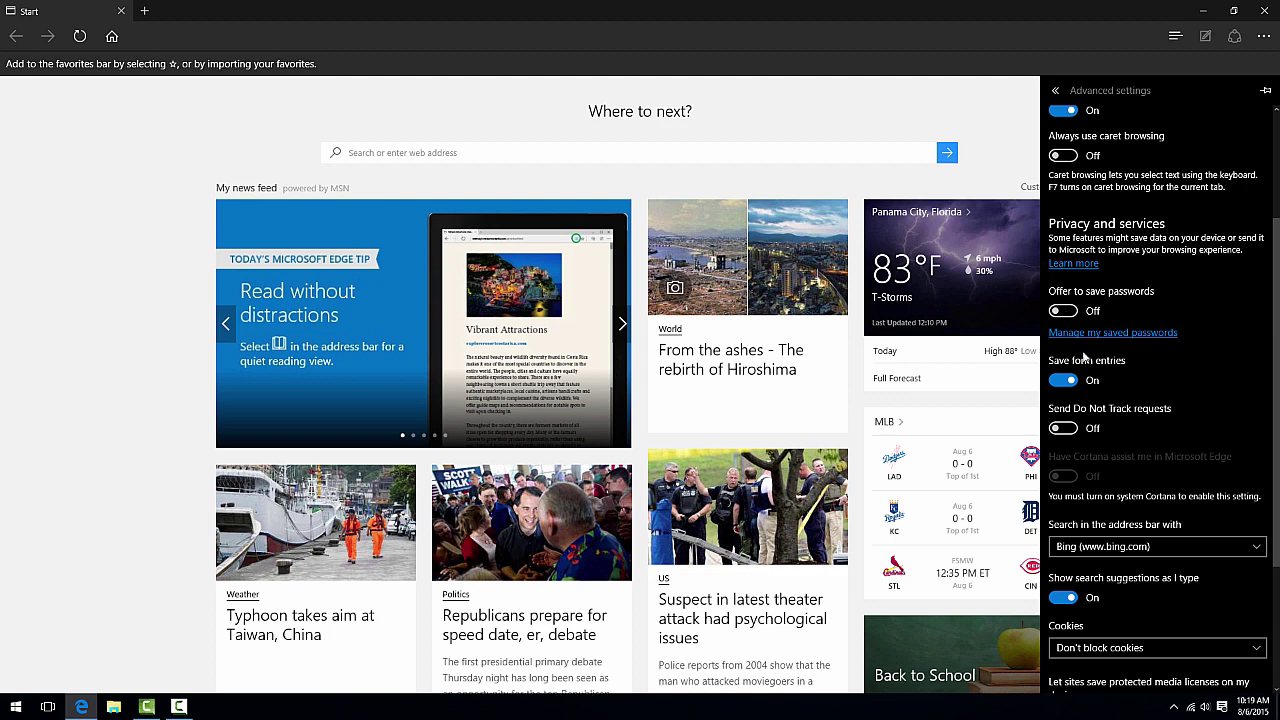
click(1068, 381)
scroll(1166, 382, down, 2)
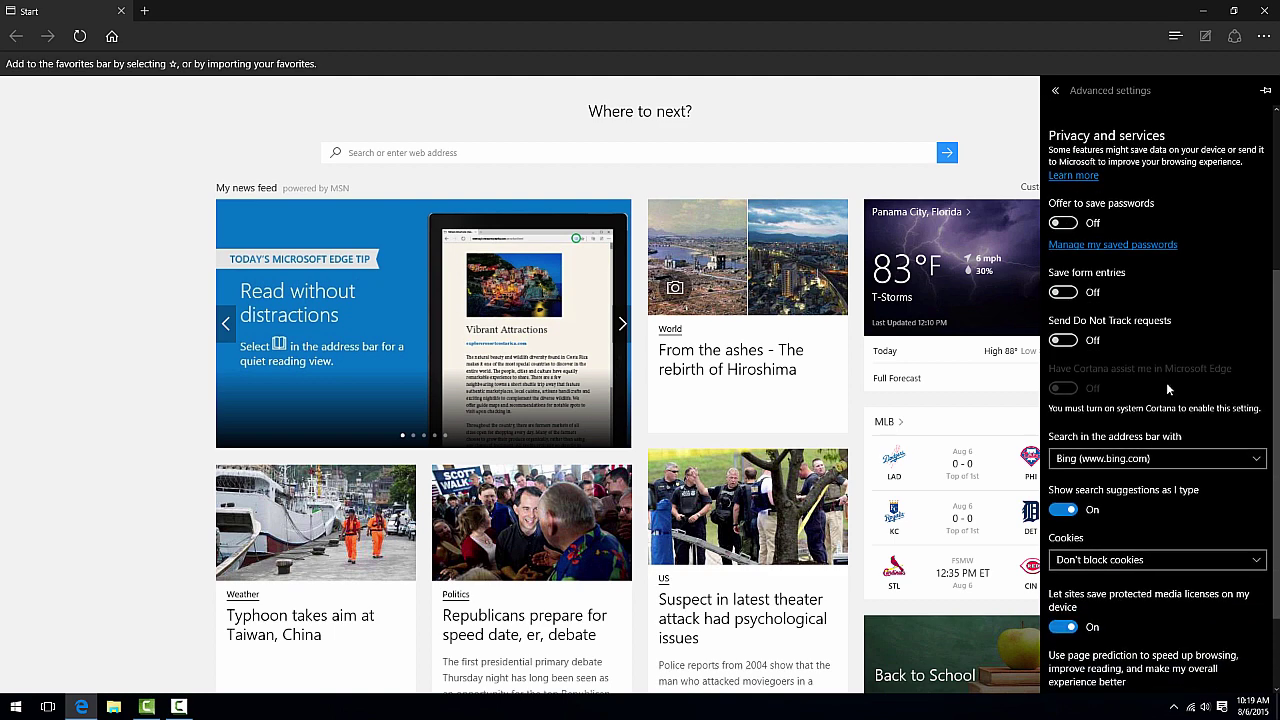
click(1068, 340)
scroll(1141, 349, down, 2)
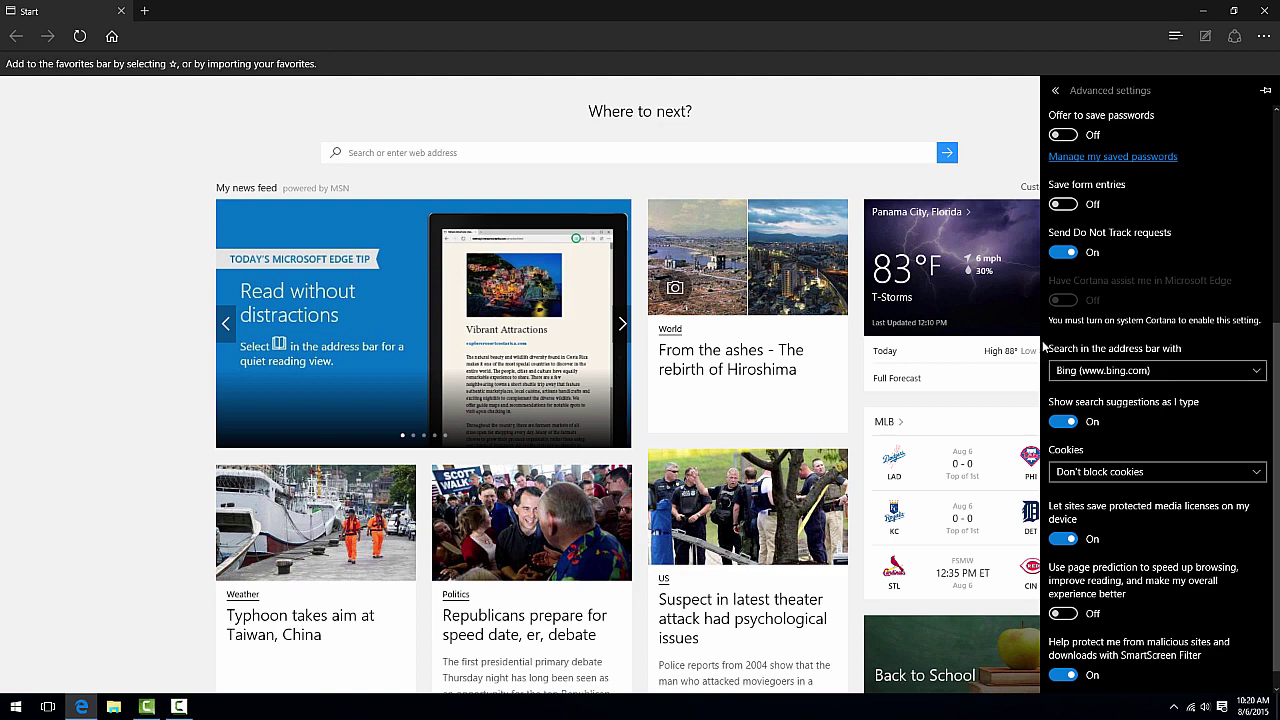
- Close the settings and load google.com in the current tab
click(237, 17)
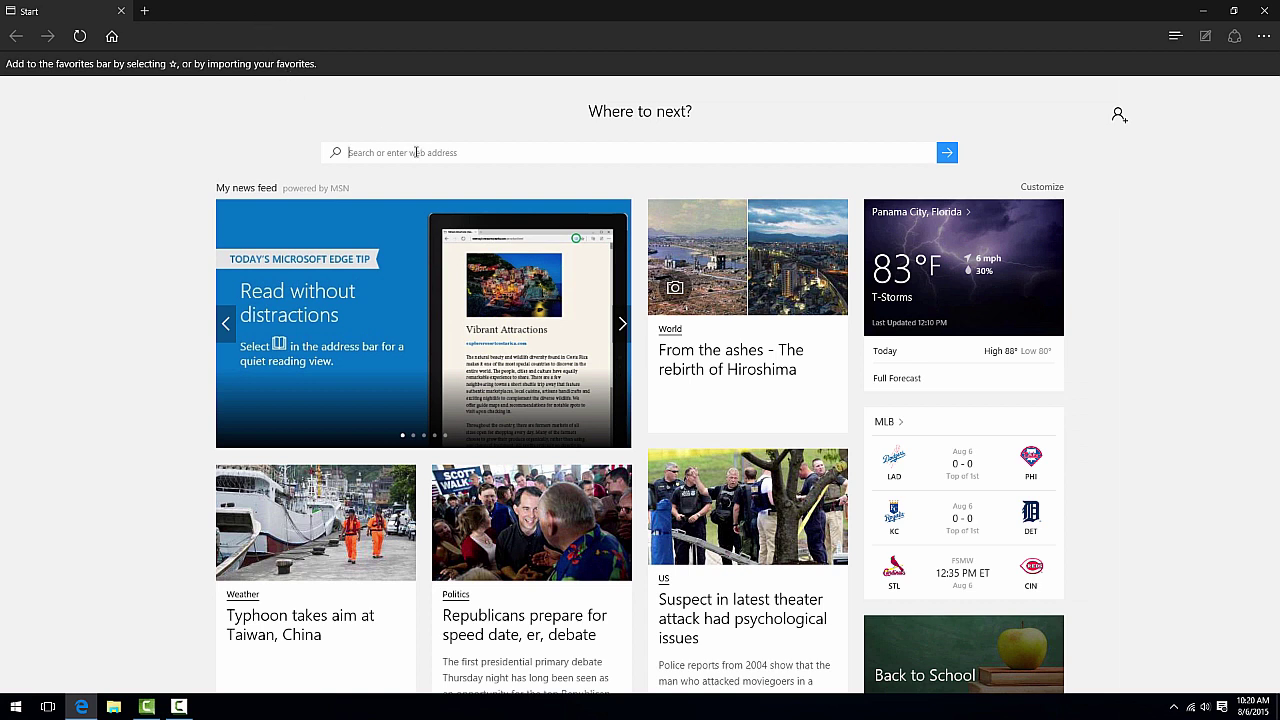
text(google.com/?gws_rd=ssl)
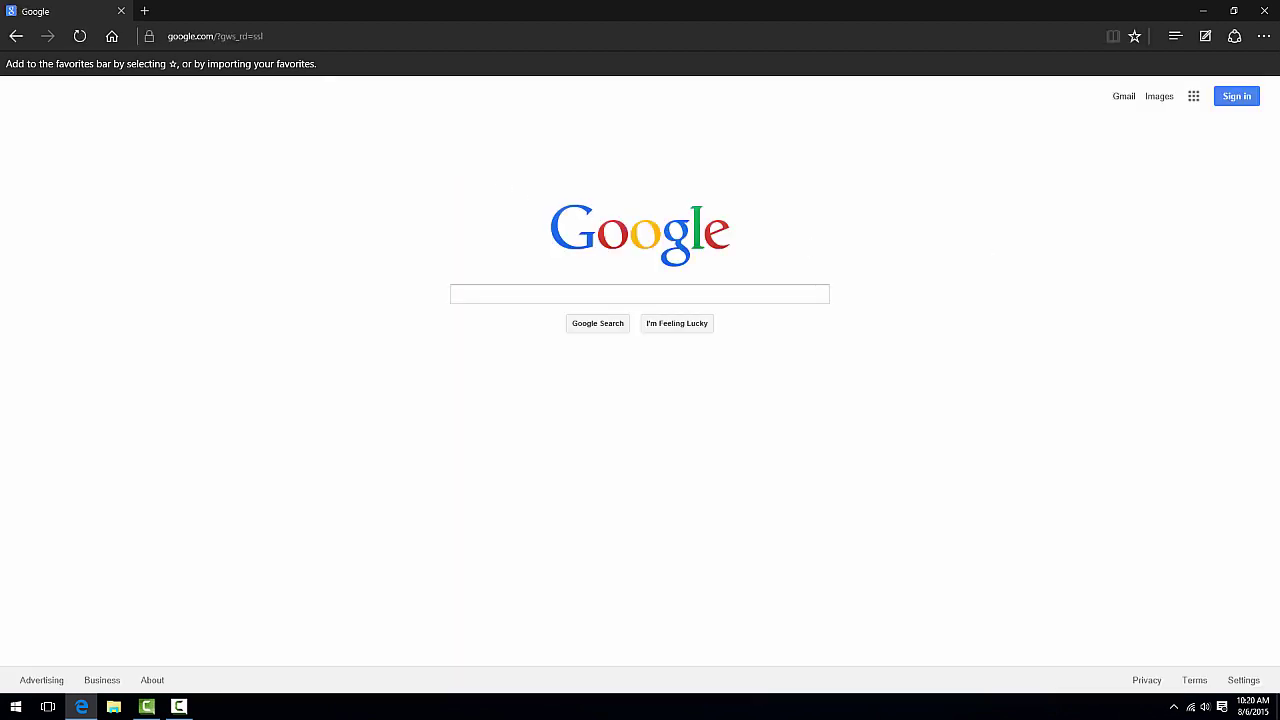
click(1264, 38)
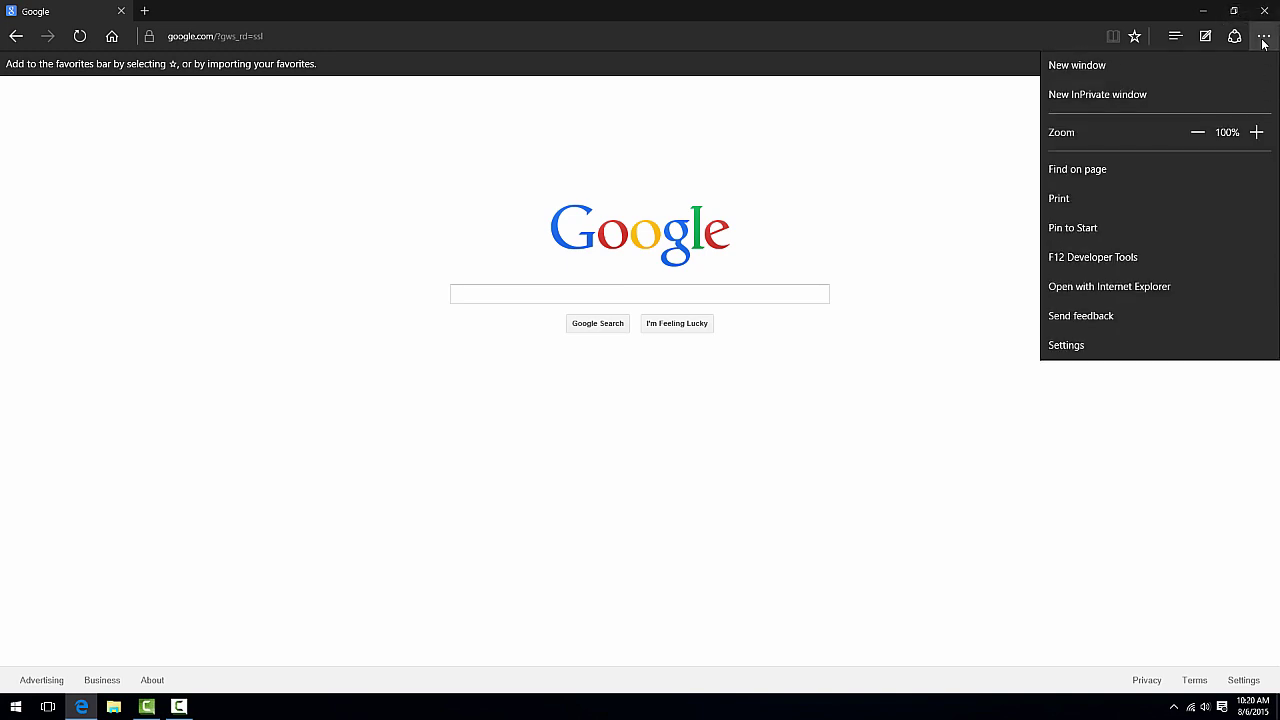
click(1066, 348)
scroll(1126, 360, down, 3)
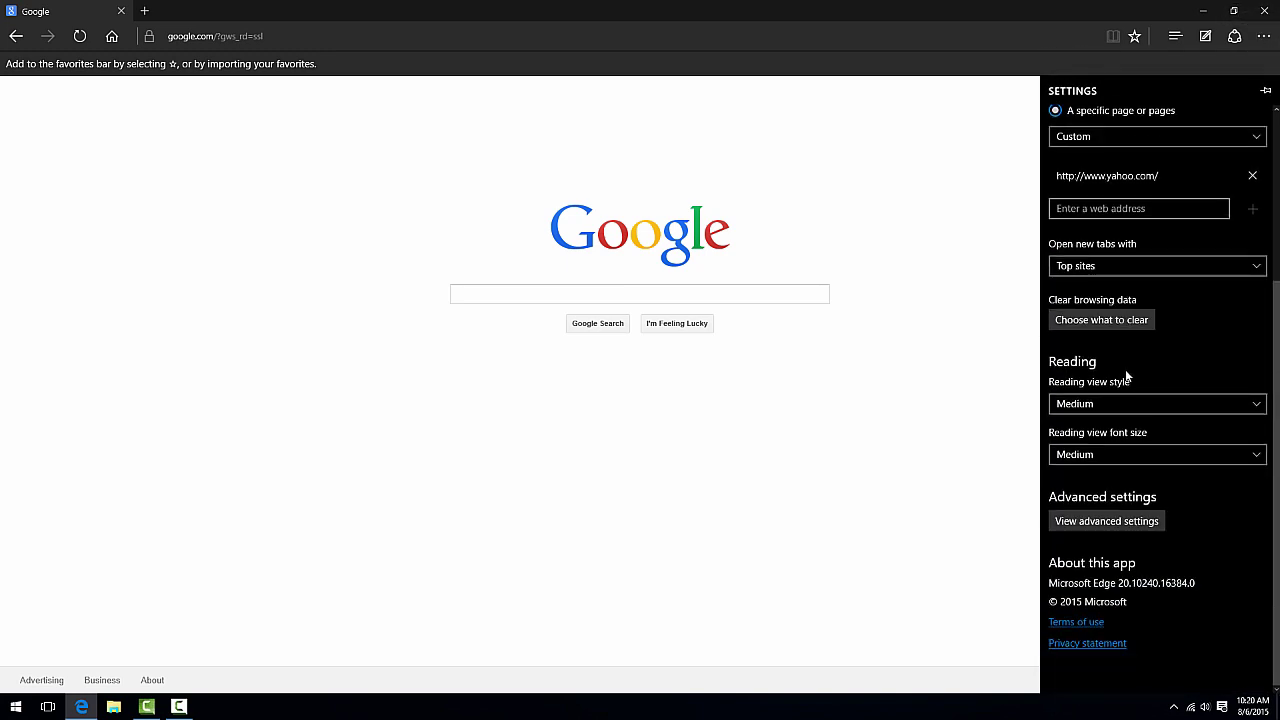
click(1112, 526)
scroll(1115, 482, down, 5)
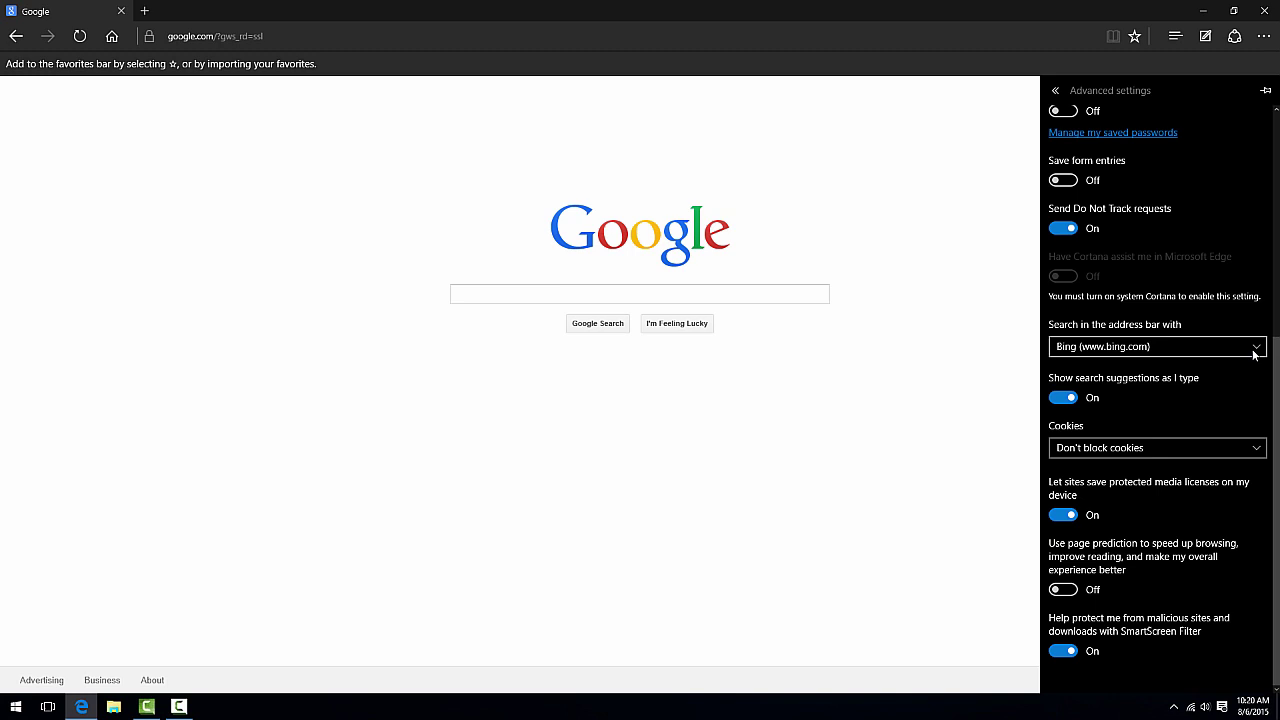
click(1206, 345)
click(1190, 374)
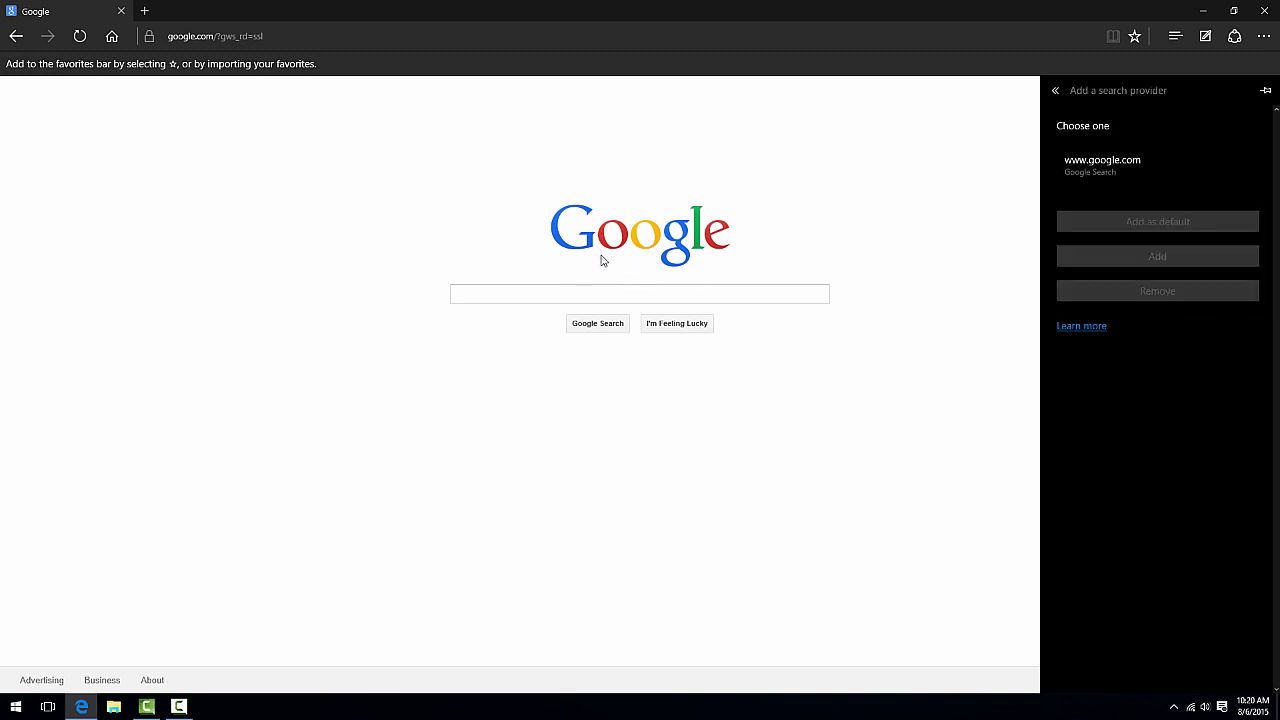
click(1114, 165)
click(1150, 221)
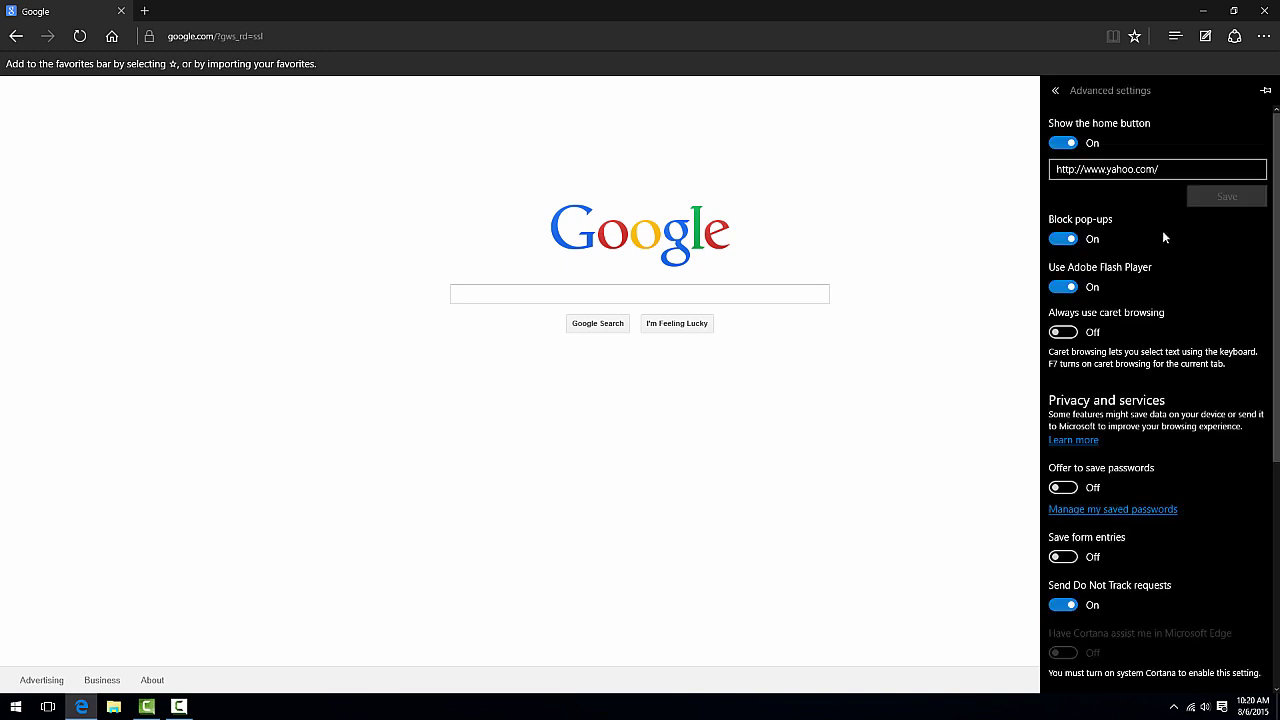
scroll(1148, 211, down, 5)
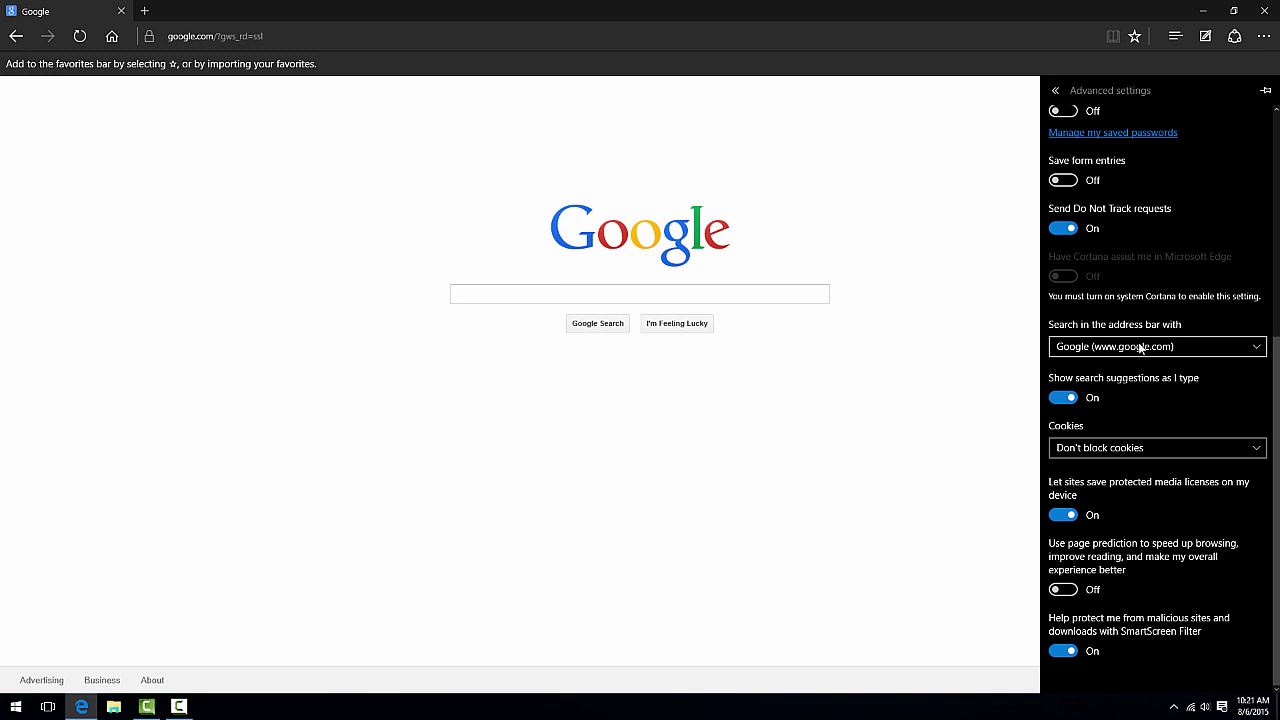
click(1138, 347)
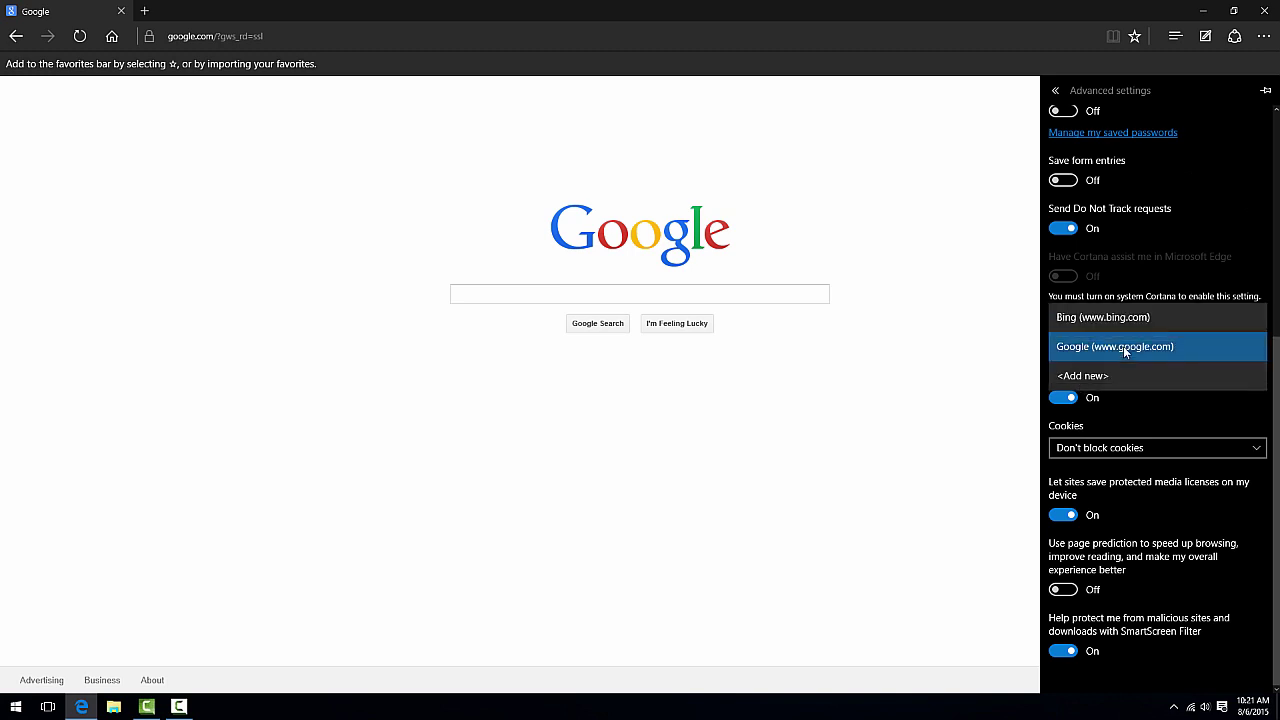
click(1117, 346)
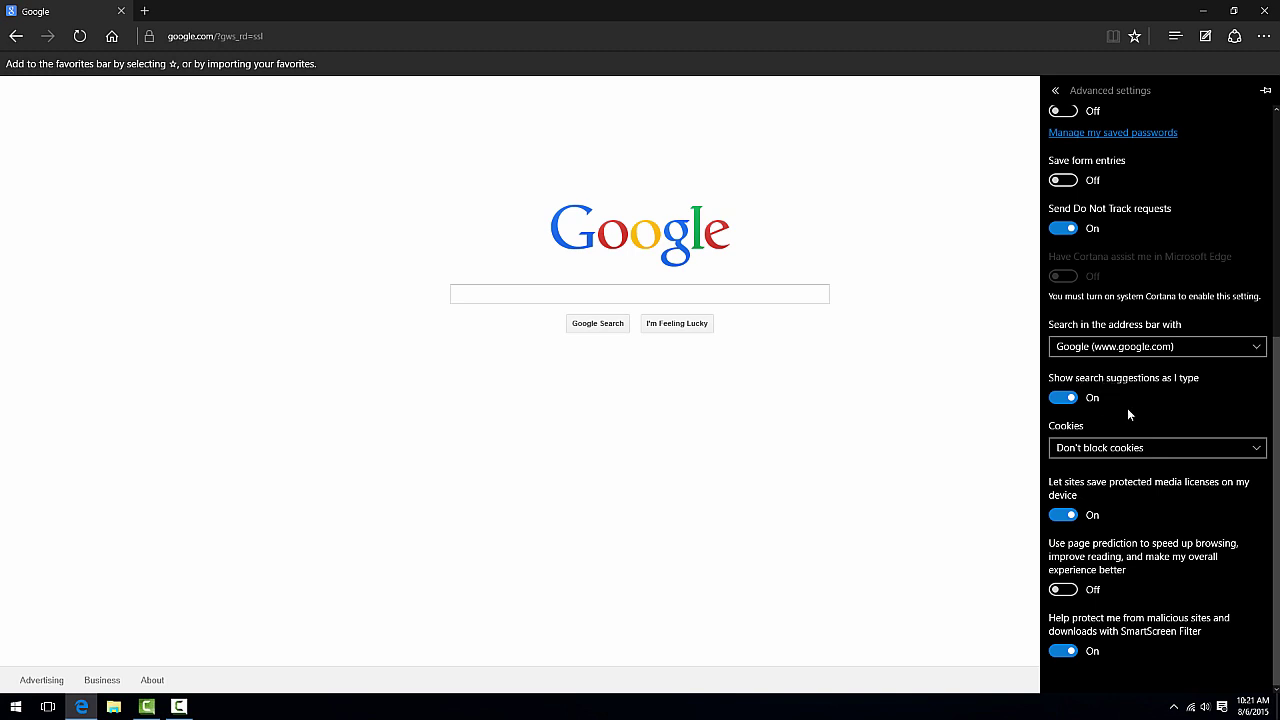
- Set cookies to Block only third party cookies, turn on page prediction, and return to the main settings
click(1116, 447)
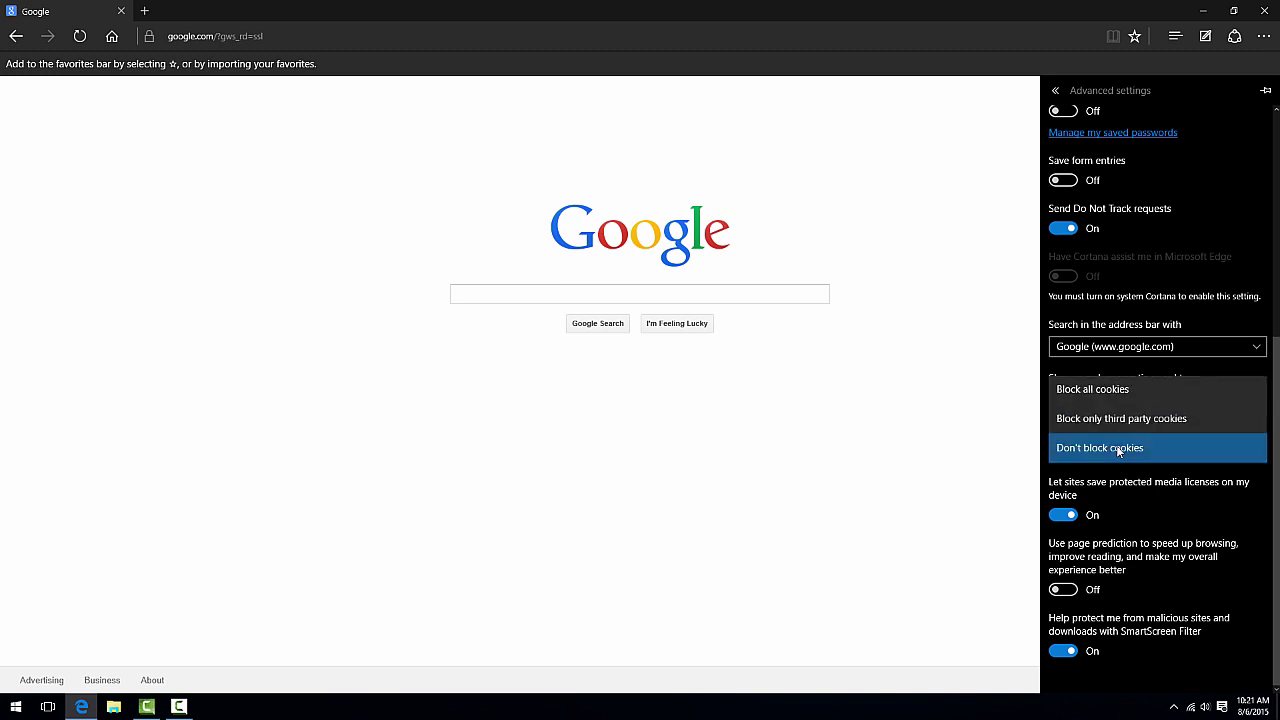
click(1116, 419)
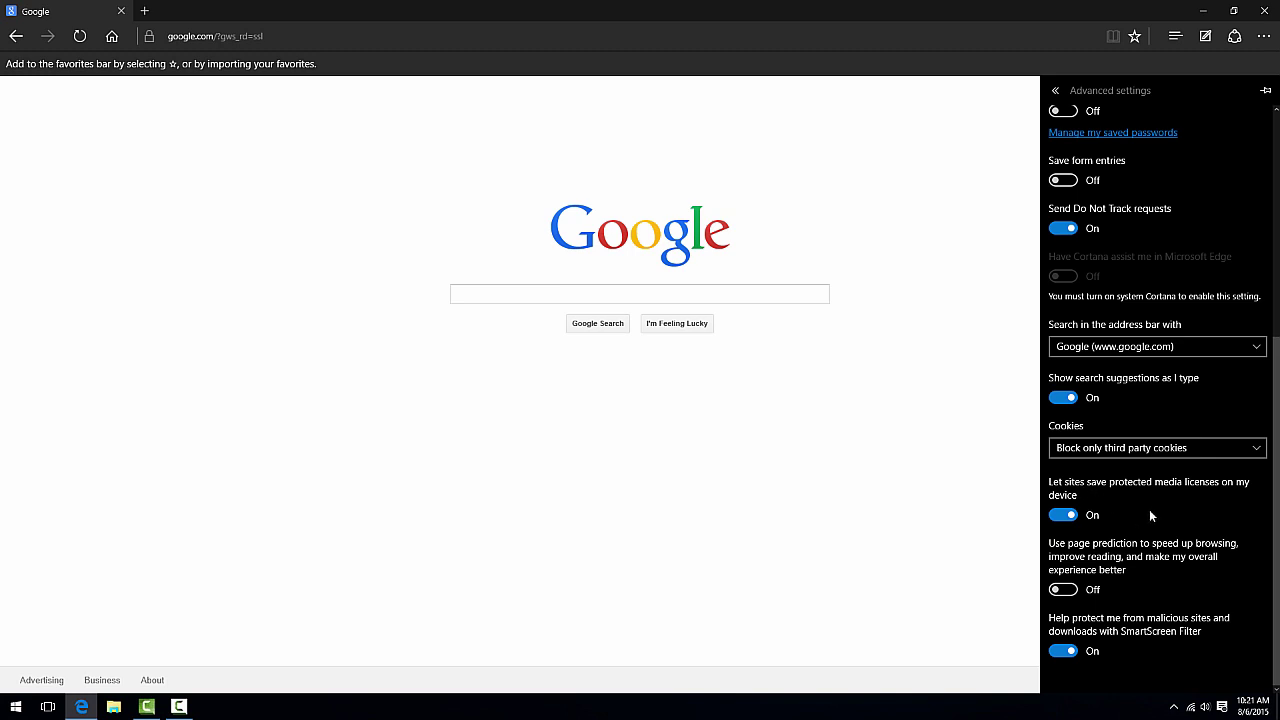
click(1066, 590)
scroll(1207, 450, up, 4)
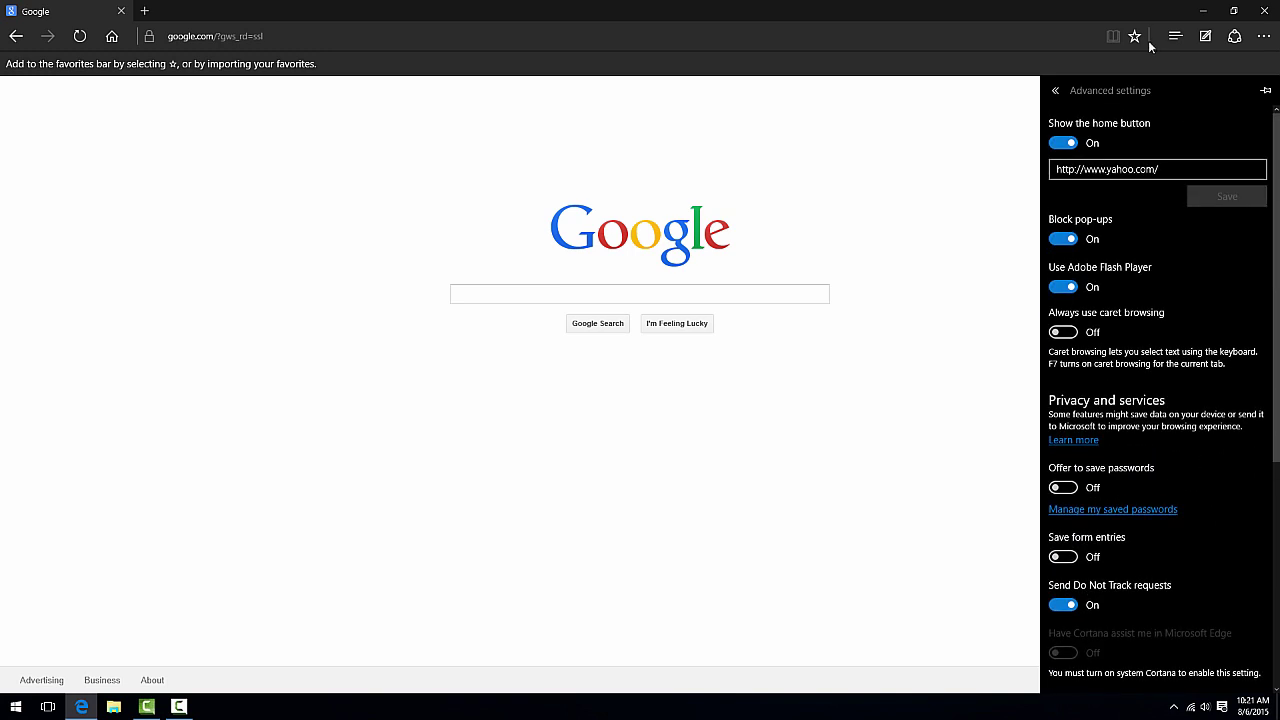
click(1055, 91)
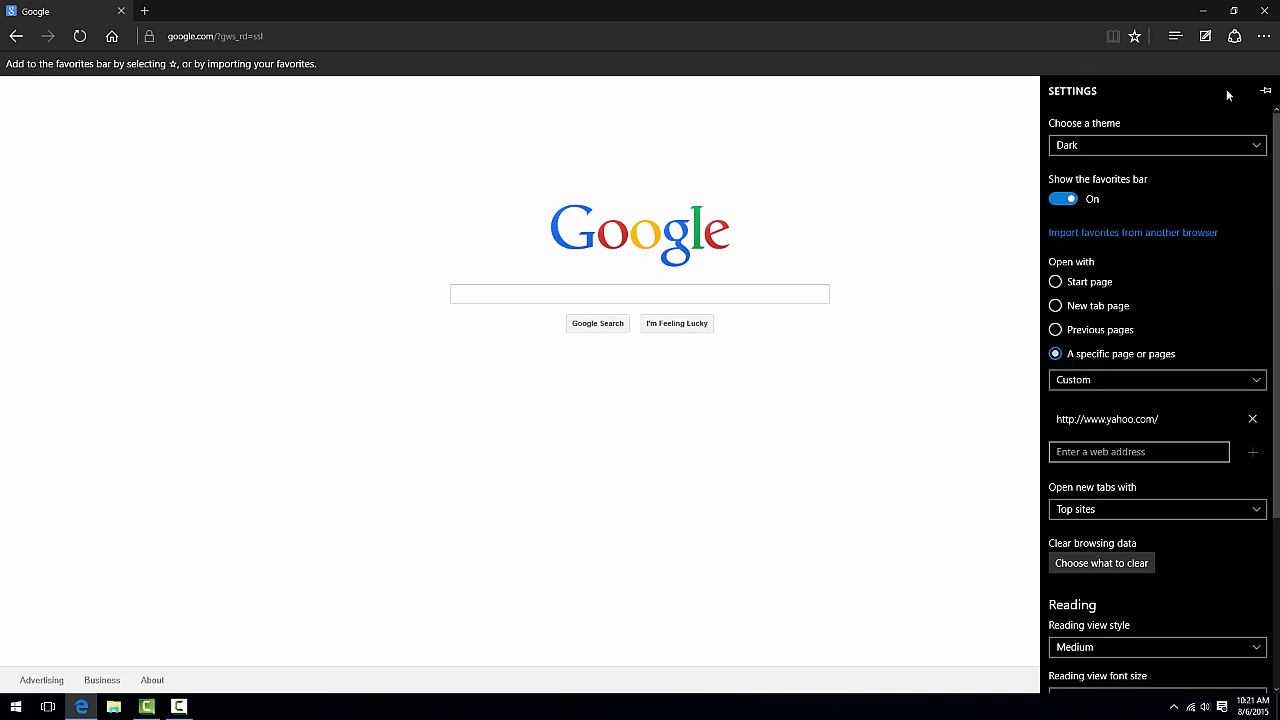
- Close and relaunch Microsoft Edge to check which page it starts with, and look through that page
click(1264, 10)
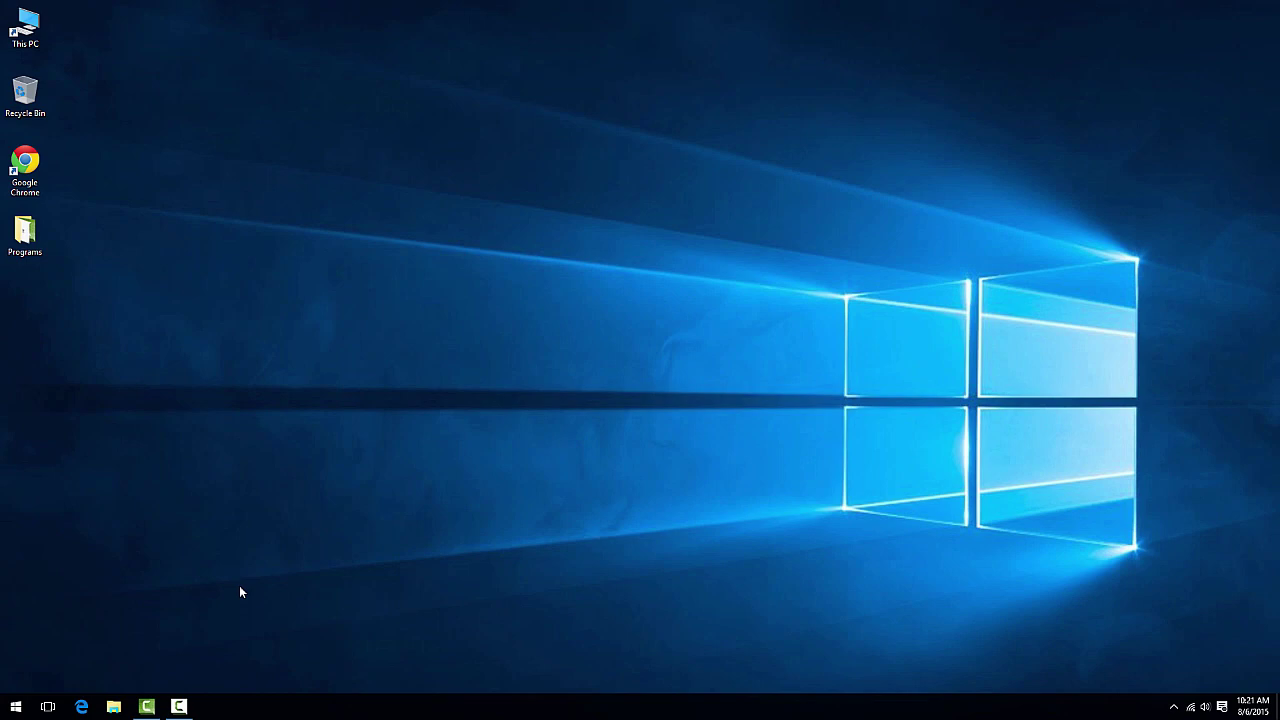
click(80, 706)
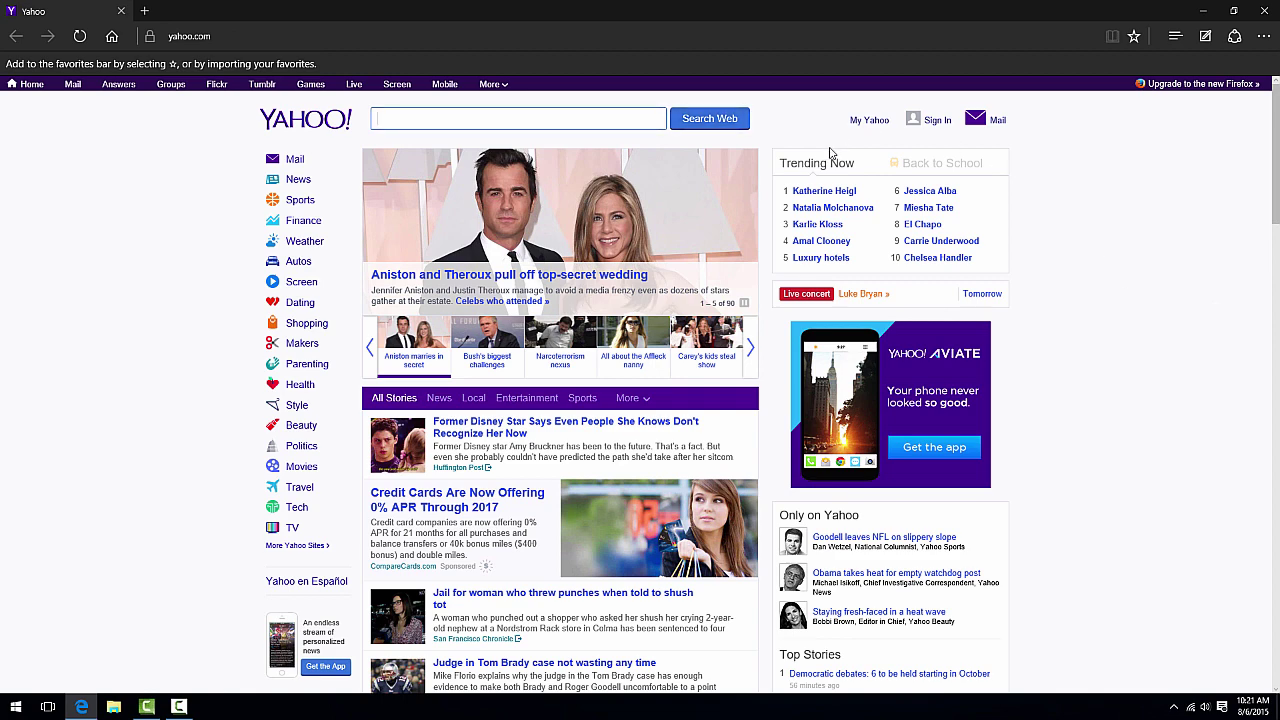
click(310, 37)
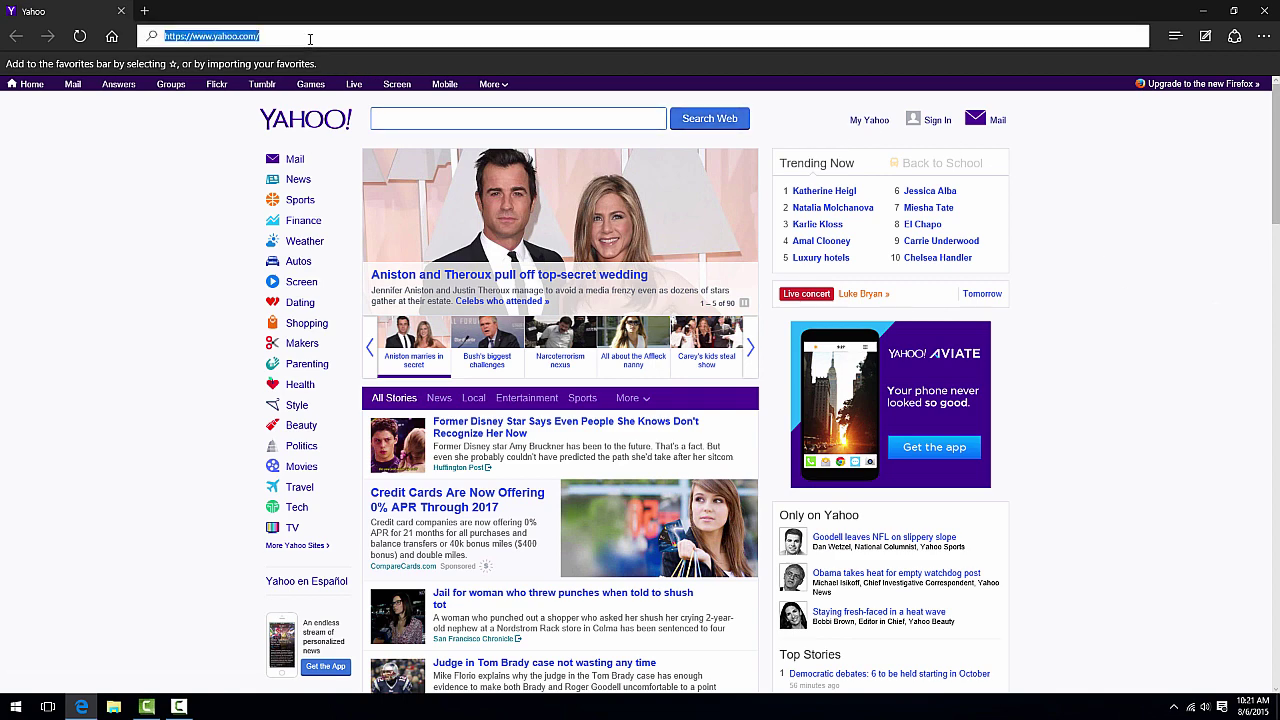
click(1143, 229)
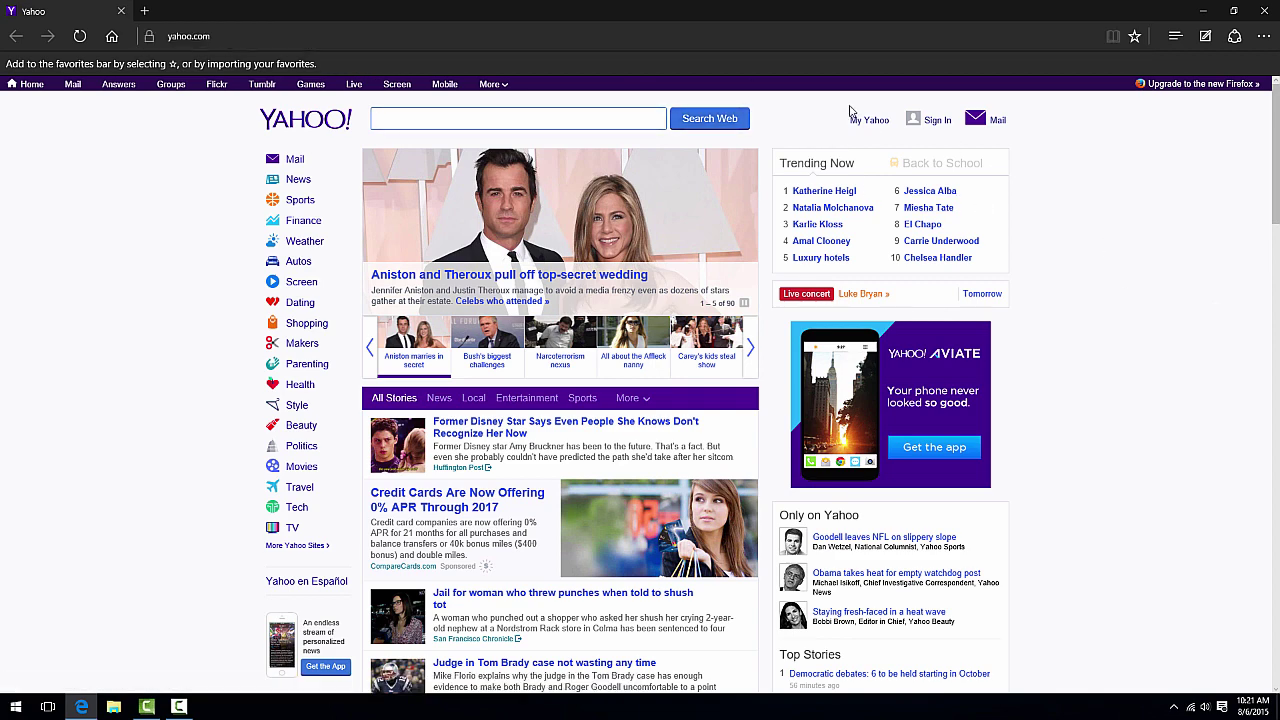
scroll(1023, 245, down, 1)
scroll(1023, 245, down, 10)
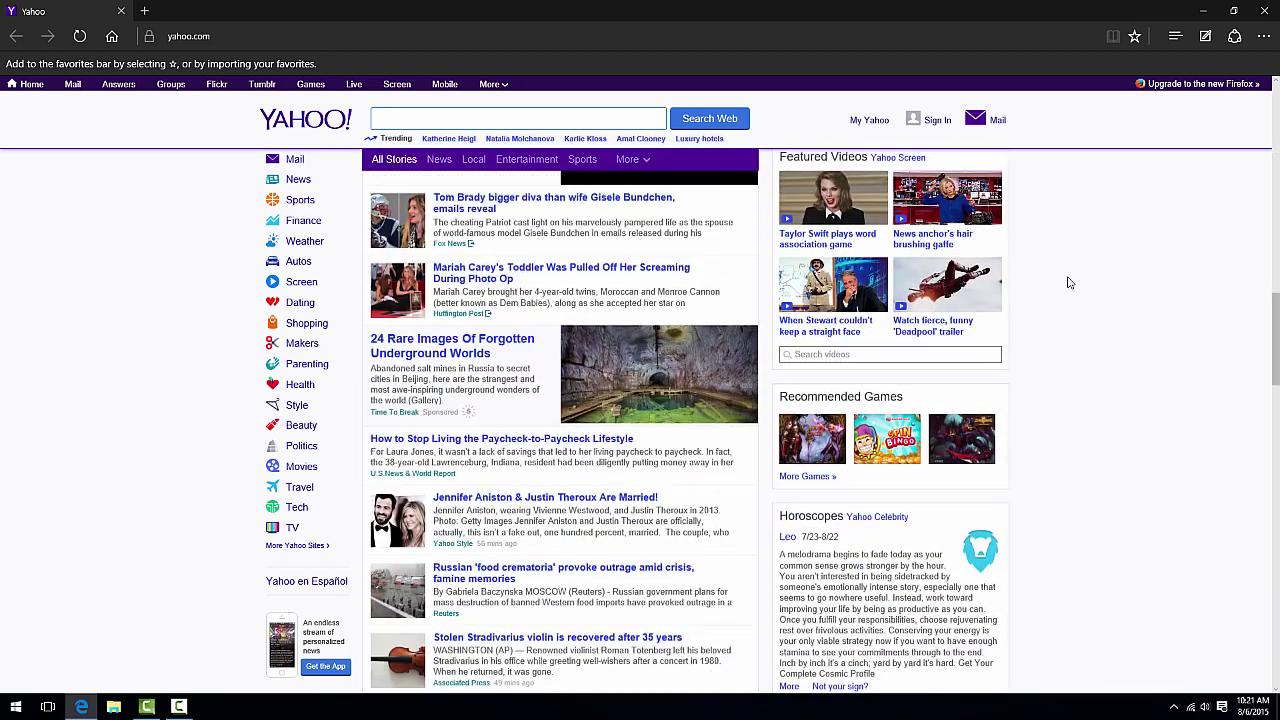
scroll(1057, 268, up, 6)
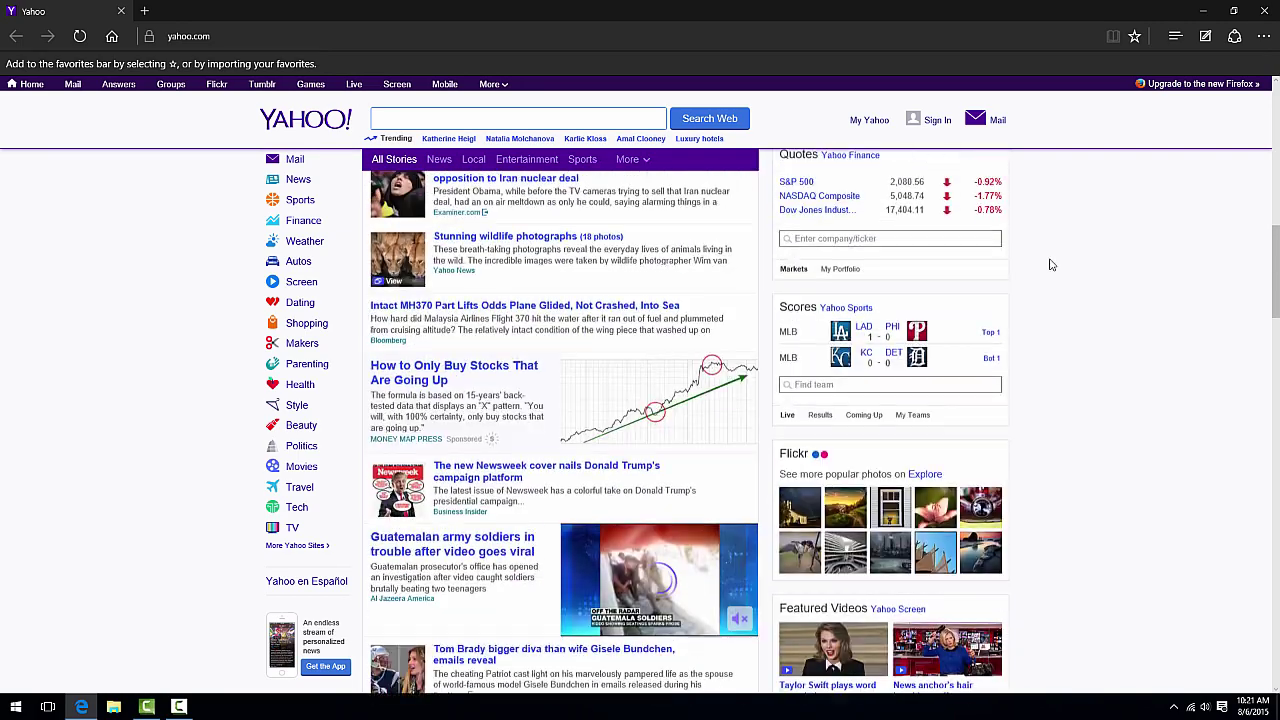
scroll(1057, 268, up, 3)
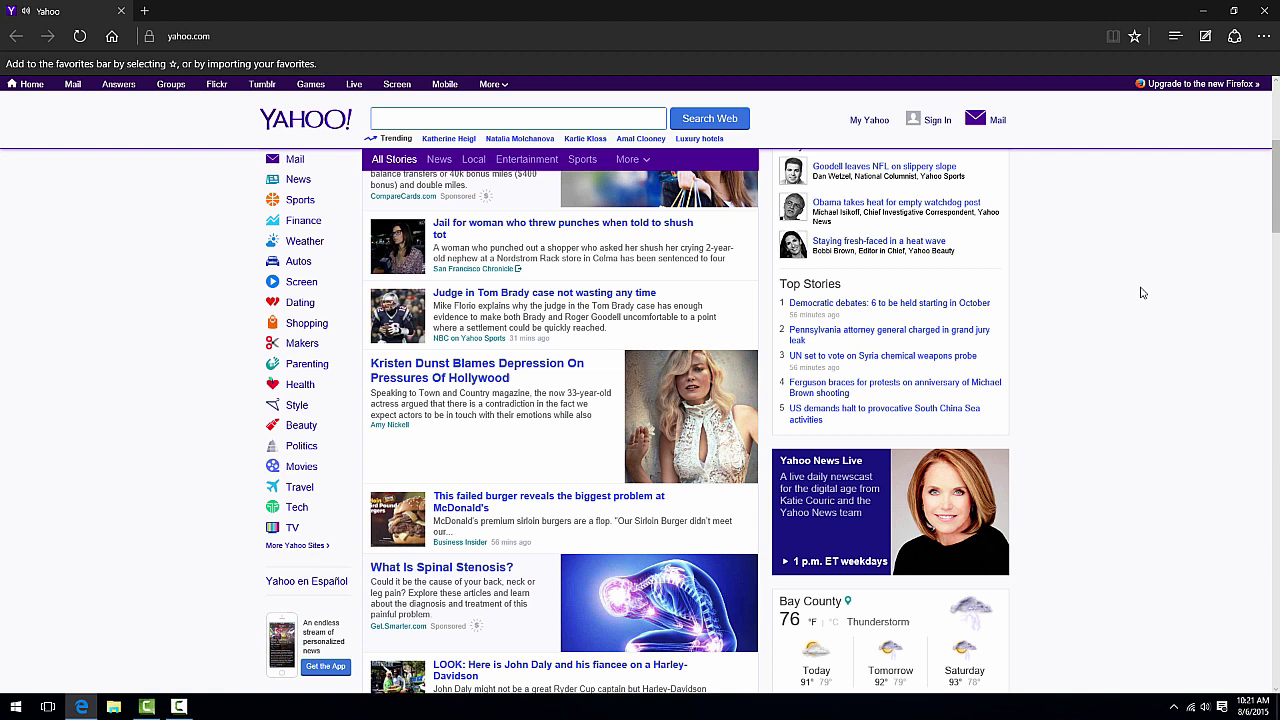